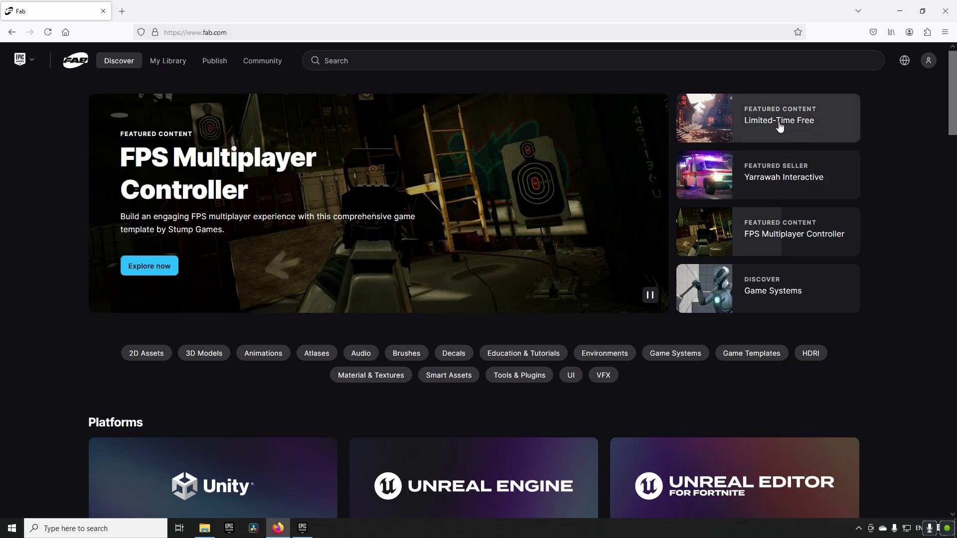
Step: Open the SICKA DYNASTY listing from the Limited-Time Free content and choose the free Professional license
left_click(780, 130)
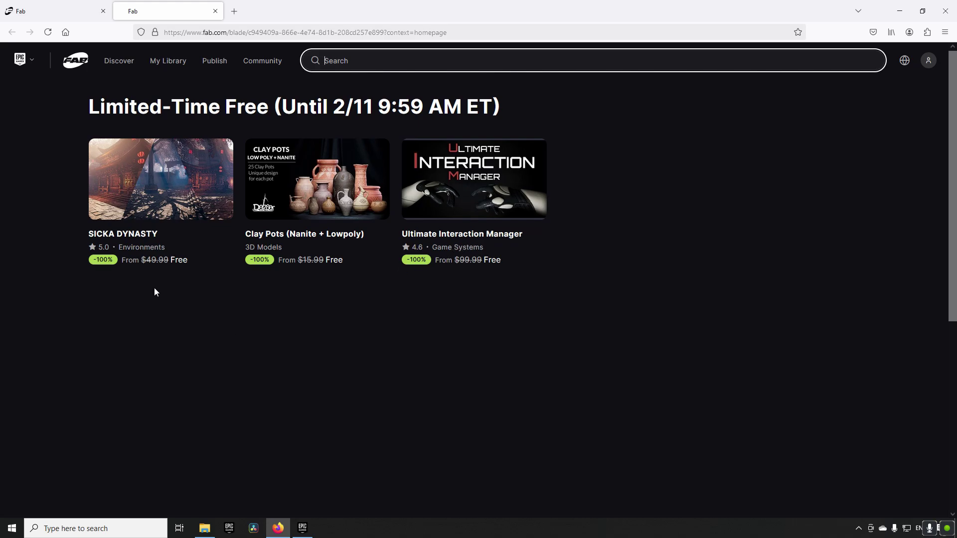
left_click(170, 230)
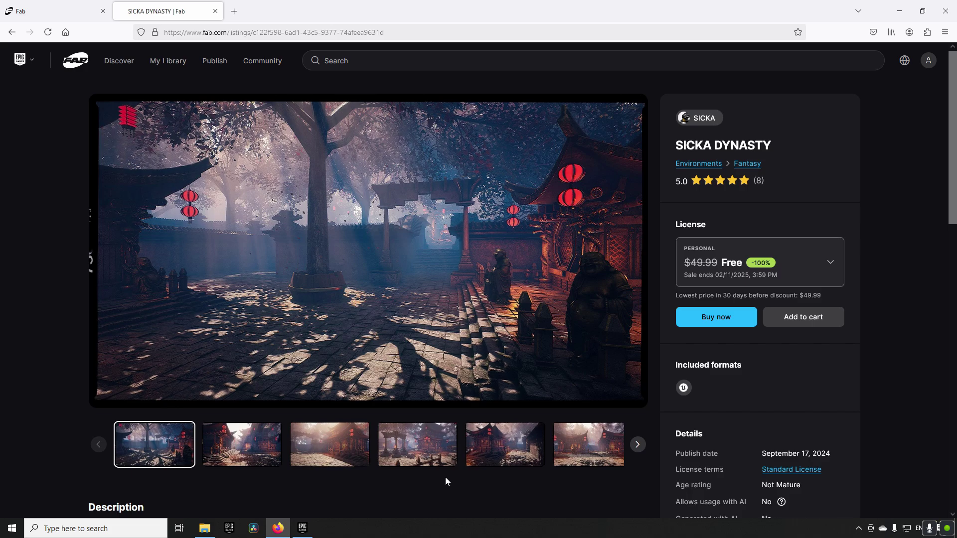
left_click(771, 276)
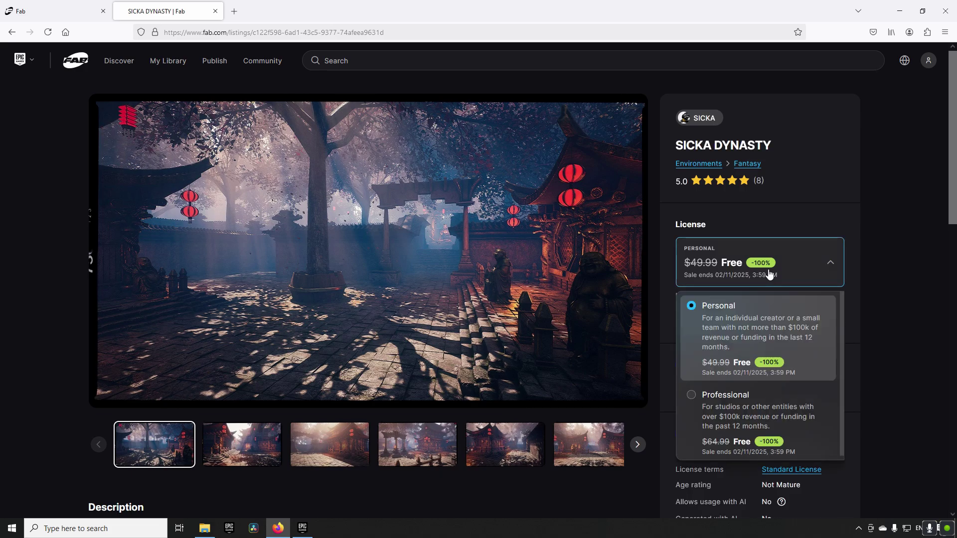
left_click(750, 437)
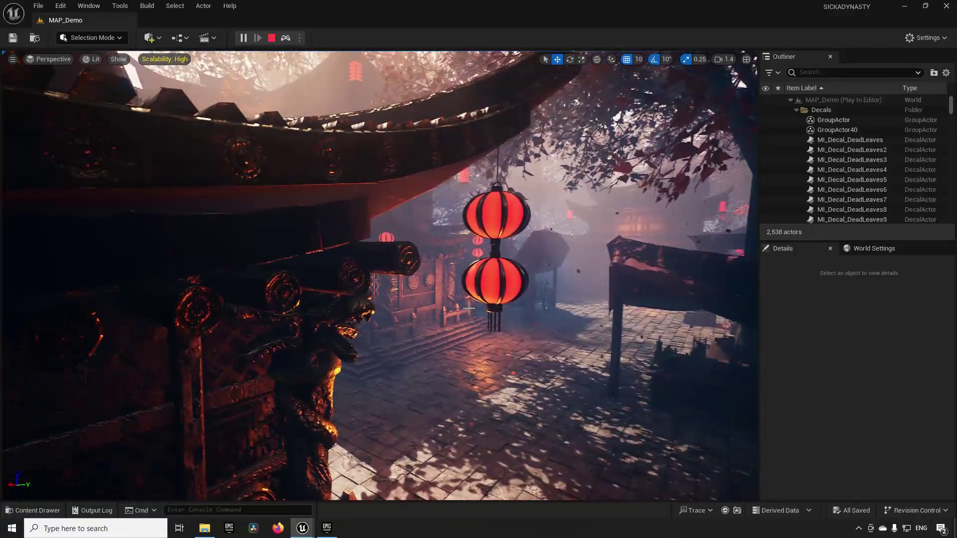
Step: Stop the play session of the demo level and open the MAP_Showcase level from the SICKA_DYNASTY maps
left_click(272, 37)
key("ctrl+space")
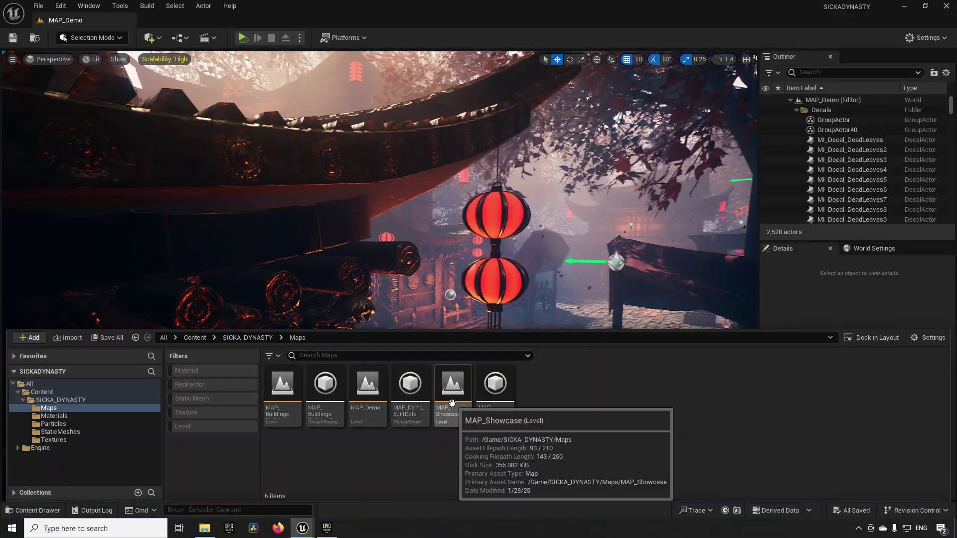
double_click(453, 386)
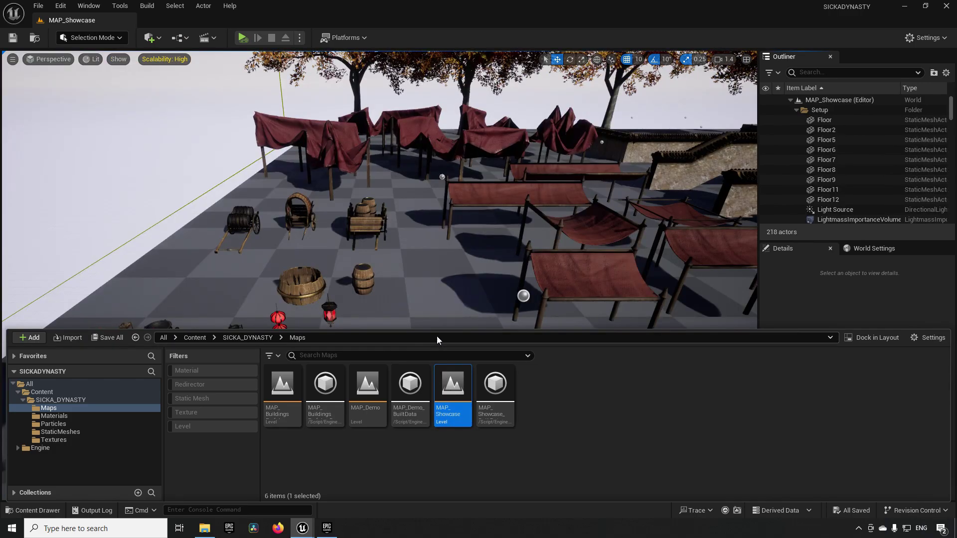
Step: Examine the carts, barrels, lanterns, bells and fabric canopies laid out on the showcase floor
right_click_drag(431, 272, 414, 249)
key("a")
right_click_drag(345, 280, 345, 280)
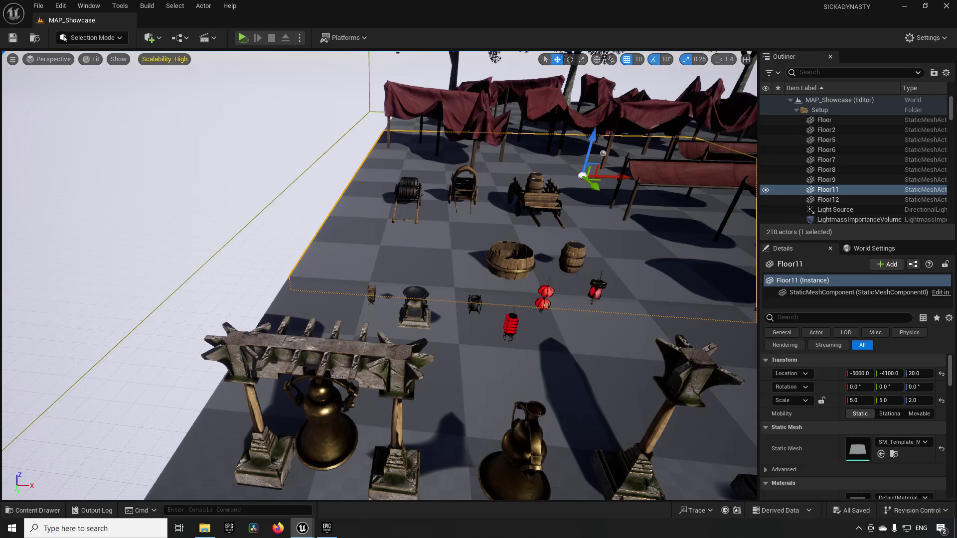
right_click_drag(548, 273, 573, 249)
key("s")
left_click(598, 274)
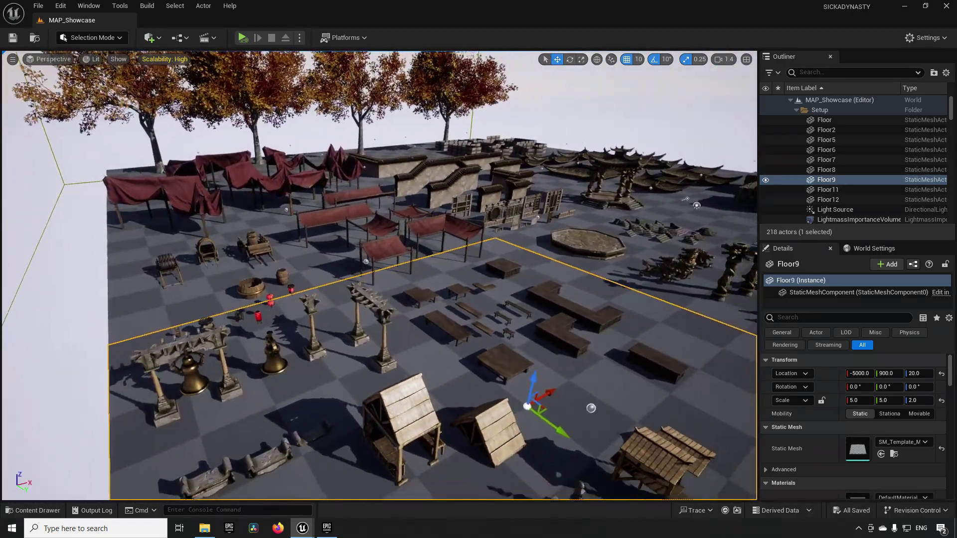
Step: Examine the wall modules, pavilion, curved roofs, statues and stone floor pieces across the rest of the showcase level
right_click_drag(449, 319, 381, 326)
key("d")
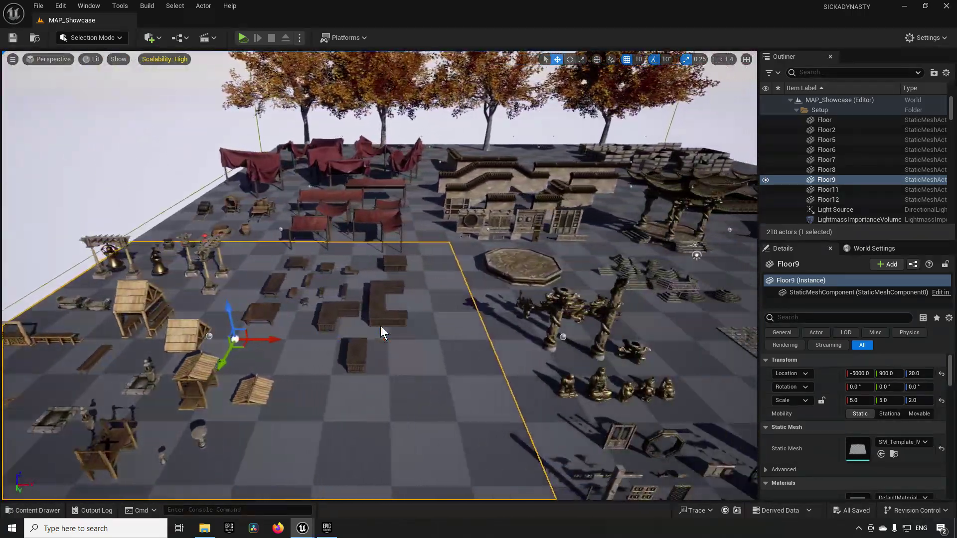
key("d")
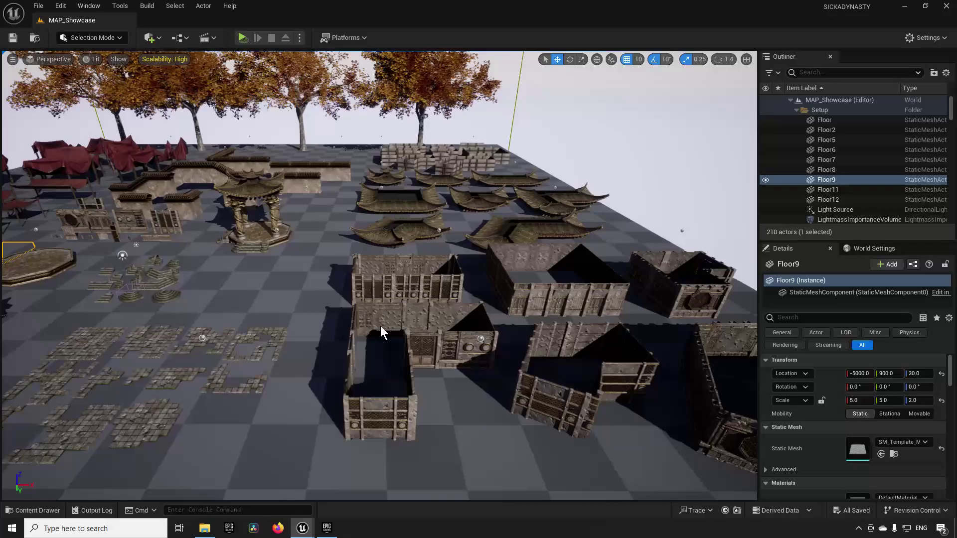
key("d")
key("a")
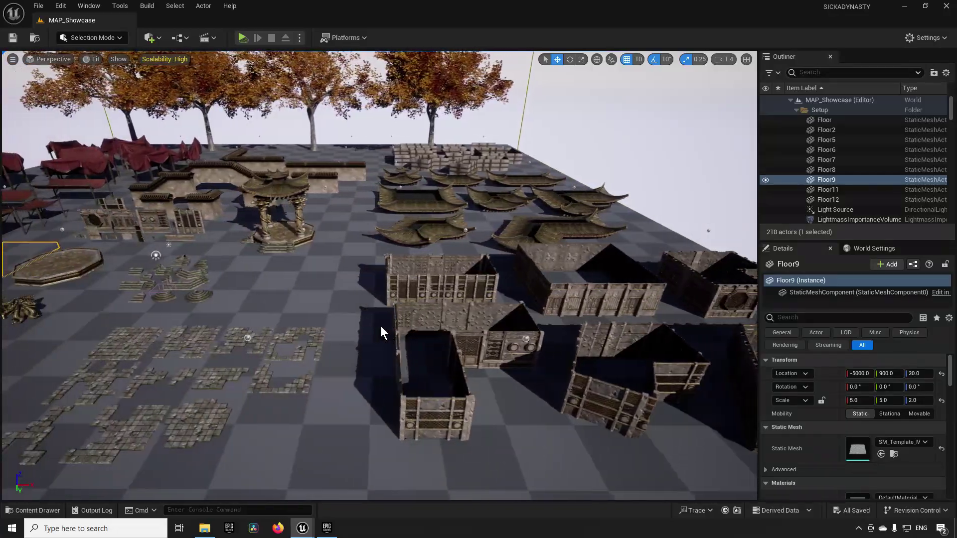
key("a")
right_click_drag(380, 327, 477, 319)
key("w")
key("d")
scroll(489, 333, "up", 2)
key("a")
right_click_drag(510, 357, 454, 241)
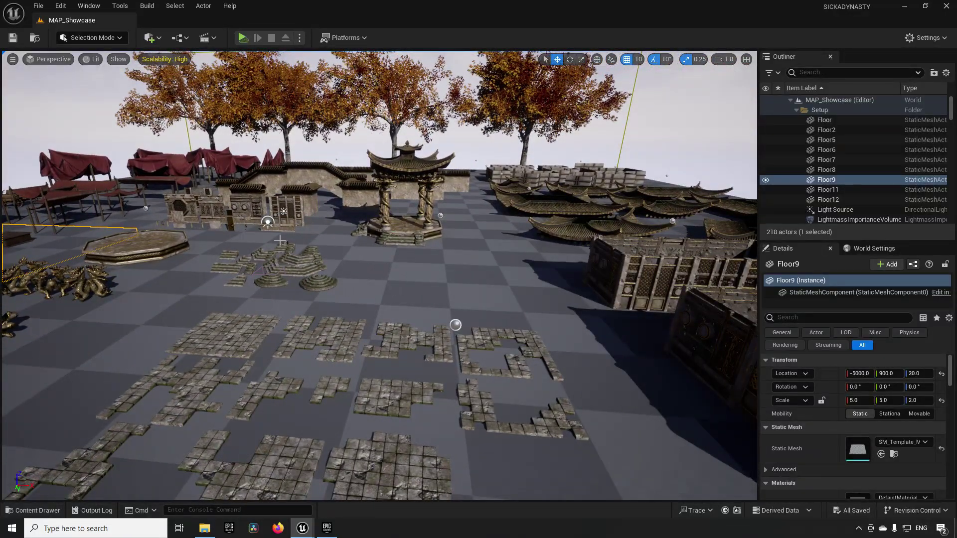
Step: Select a stepped wall piece and the round stone floor tile to inspect individual showcase meshes
left_click(333, 180)
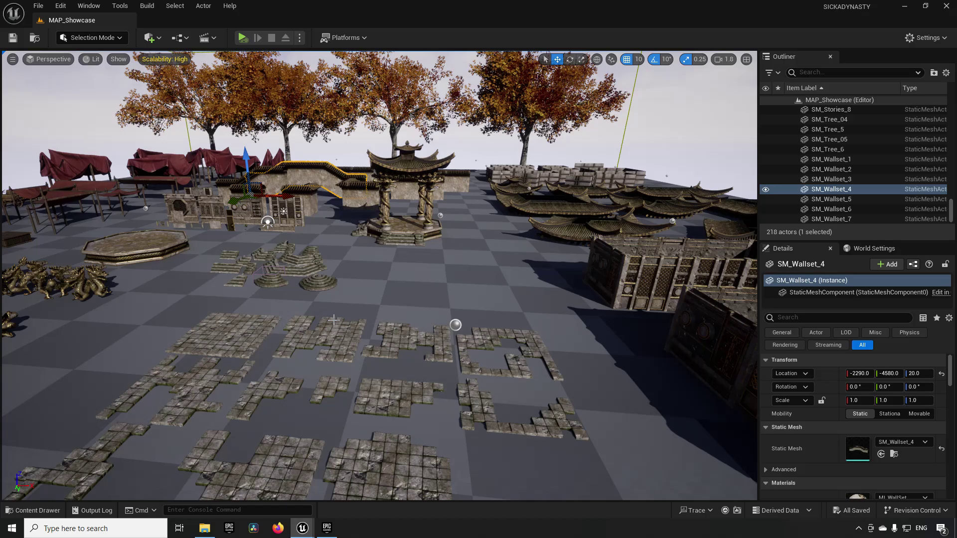
scroll(343, 357, "down", 5)
left_click(339, 394)
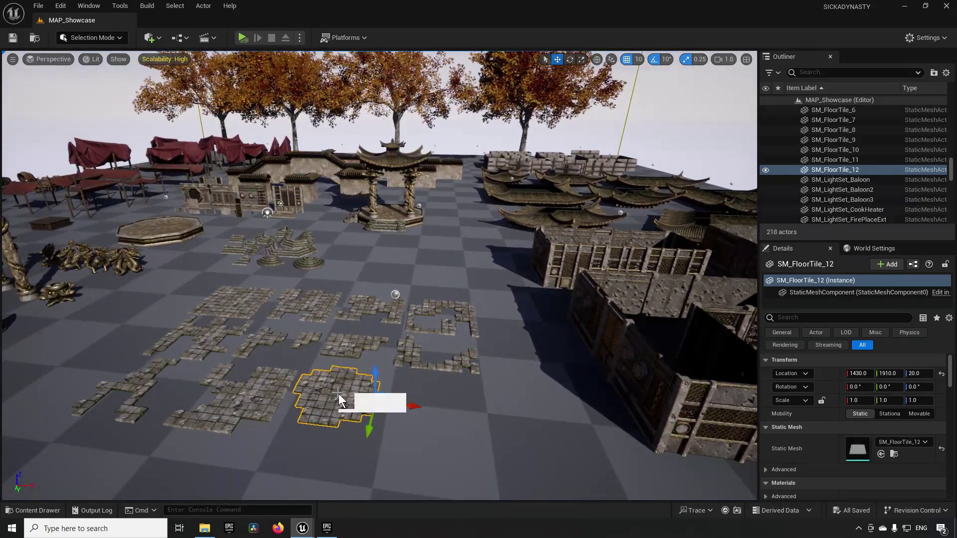
right_click_drag(434, 417, 132, 397)
left_click(438, 412)
Step: Open the MAP_BuildingsPrefabs level from the SICKA_DYNASTY maps and show the full viewport
key("ctrl+space")
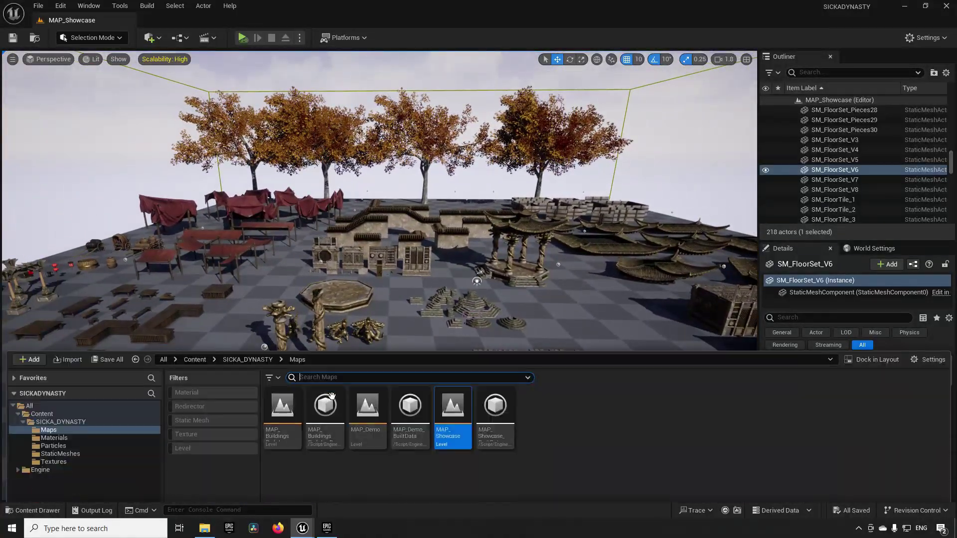
double_click(288, 420)
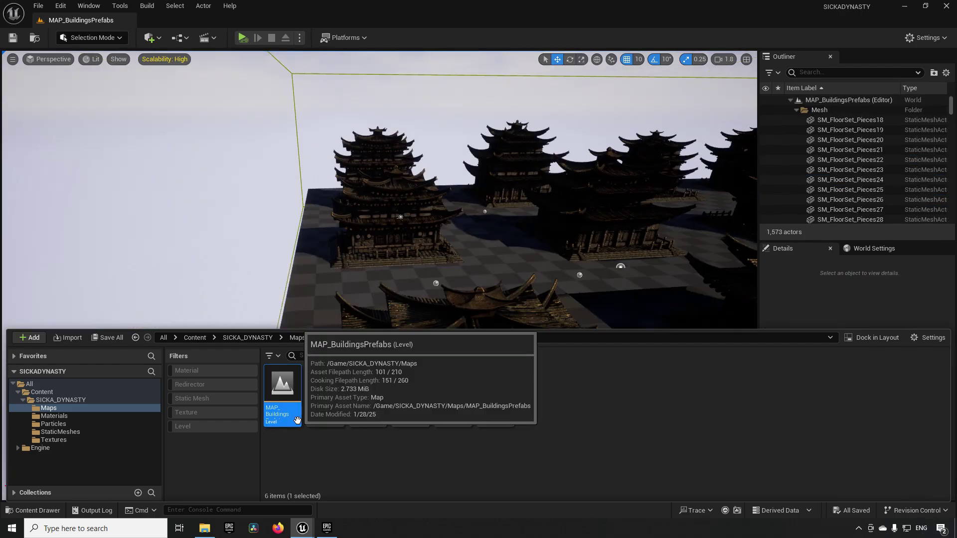
right_click_drag(433, 263, 533, 279)
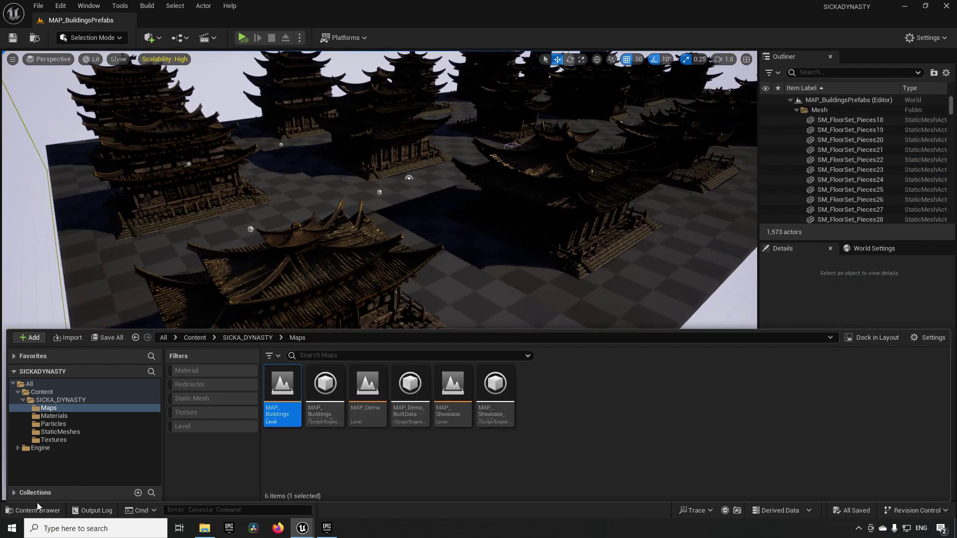
left_click(38, 506)
Step: Examine the prefab pagoda buildings from several sides, ending near the L-shaped building at the floor's edge
mouse_move(377, 313)
right_mouse_down()
mouse_move(392, 321)
mouse_move(309, 297)
mouse_move(304, 279)
mouse_move(386, 314)
right_mouse_up()
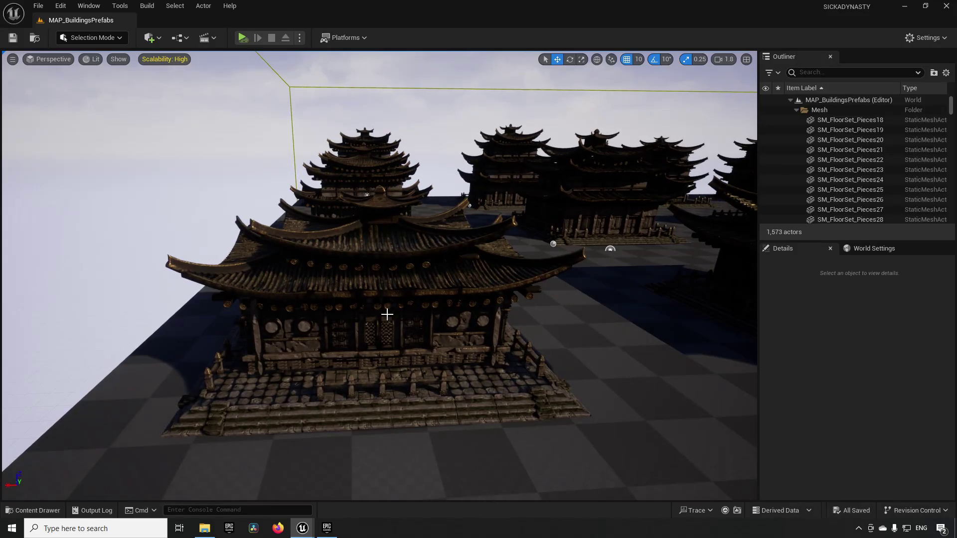
key("d")
right_click_drag(551, 280, 500, 282)
scroll(551, 281, "down", 10)
key("d")
key("w")
key("d")
key("w")
key("w")
key("s")
Step: Select the grouped L-shaped pagoda building and ungroup its pieces
left_click(382, 311)
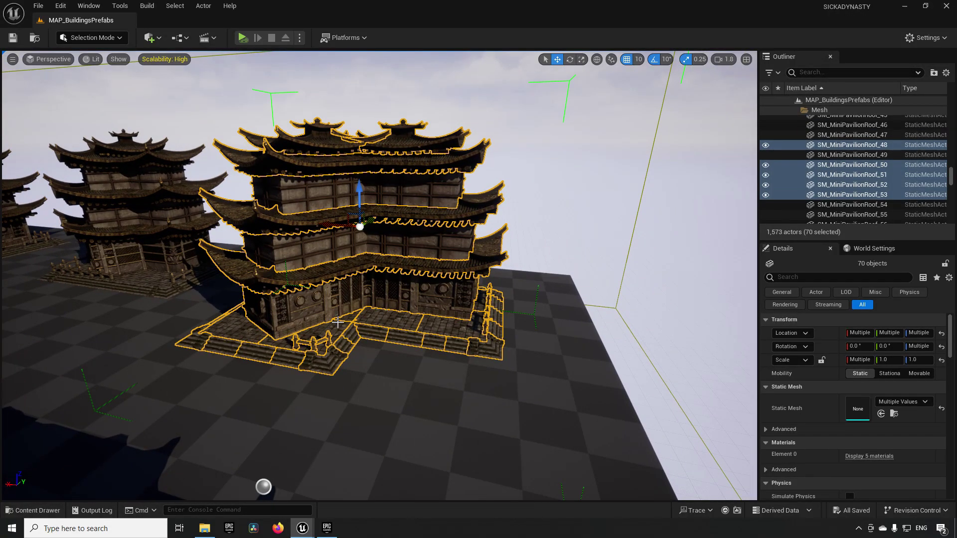
mouse_move(314, 320)
right_mouse_down()
mouse_move(354, 359)
mouse_move(370, 335)
mouse_move(326, 322)
right_mouse_up()
key("s")
key("w")
mouse_move(368, 280)
left_mouse_down()
mouse_move(314, 280)
mouse_move(421, 284)
mouse_move(358, 278)
left_mouse_up()
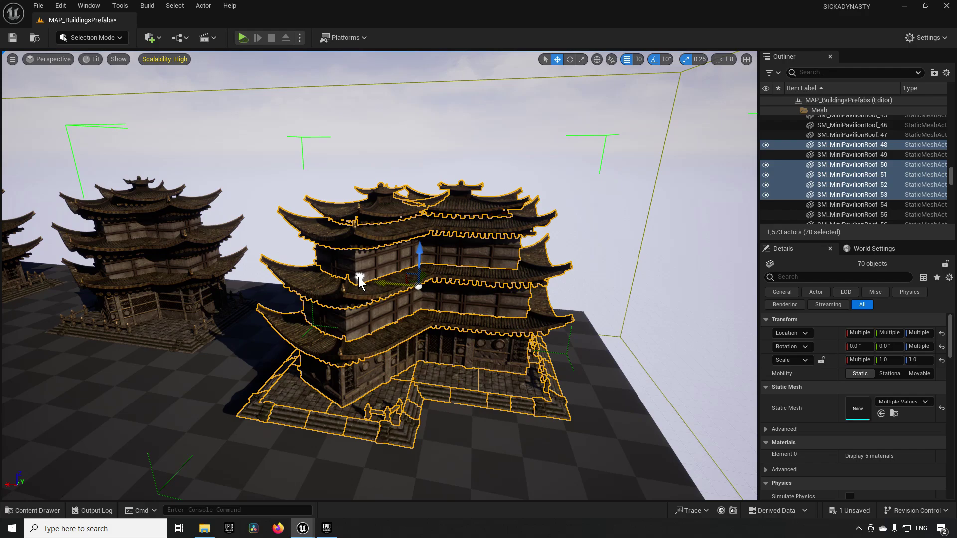
right_click(438, 324)
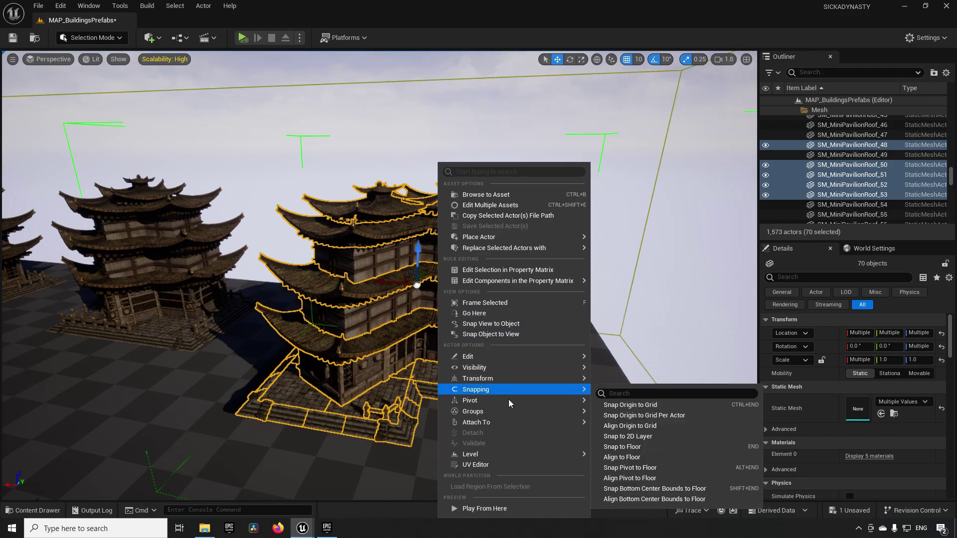
mouse_move(501, 414)
left_click(614, 416)
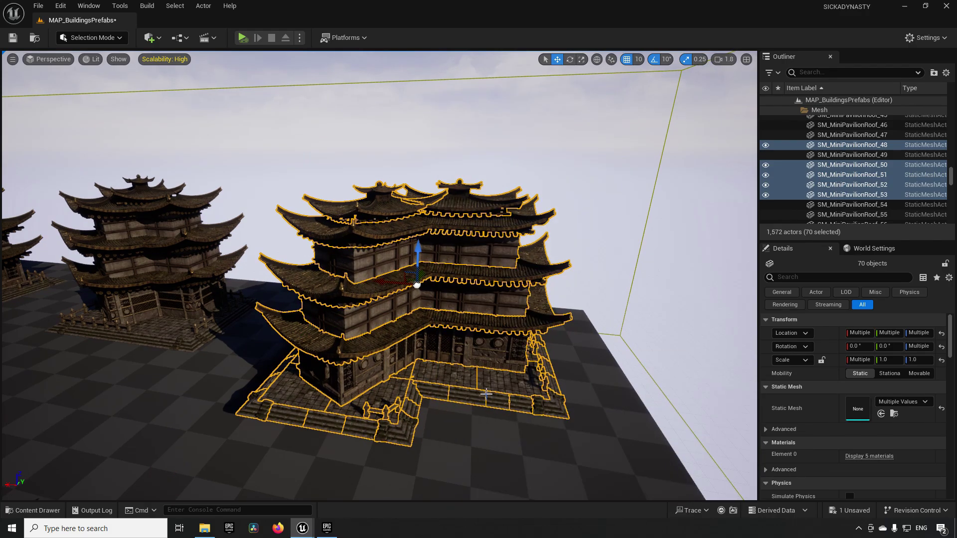
Step: Inspect the ungrouped pagoda's individual floor tiles, walls and roof pieces, and look over the surrounding prefab buildings
left_click(486, 393)
left_click(449, 383)
left_click(430, 392)
left_click(339, 412)
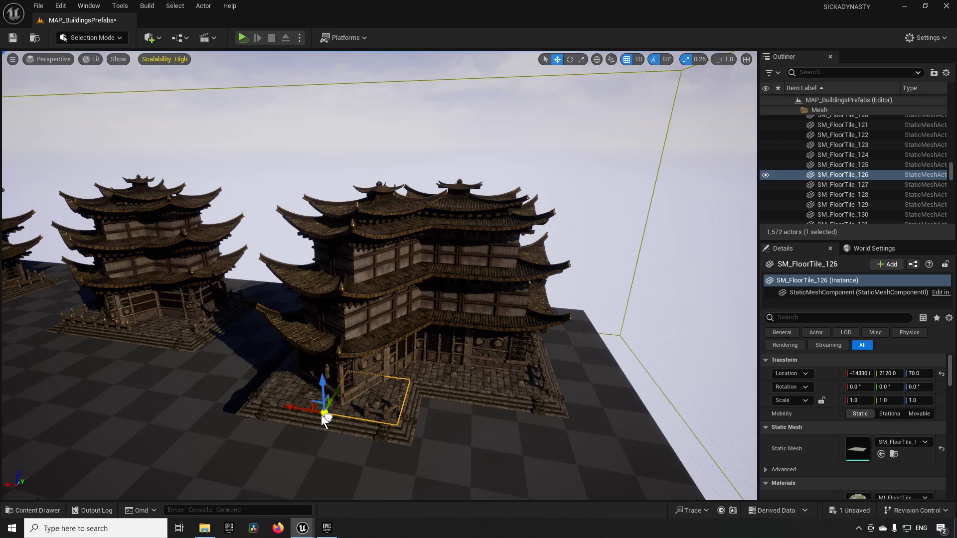
left_click(283, 390)
left_click(360, 377)
left_click(368, 339)
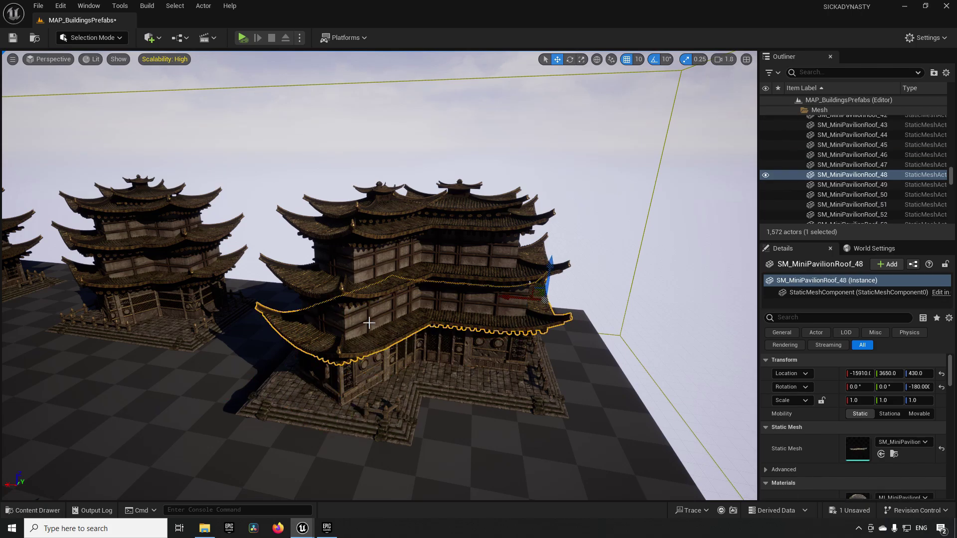
left_click(365, 314)
left_click(366, 285)
left_click(390, 231)
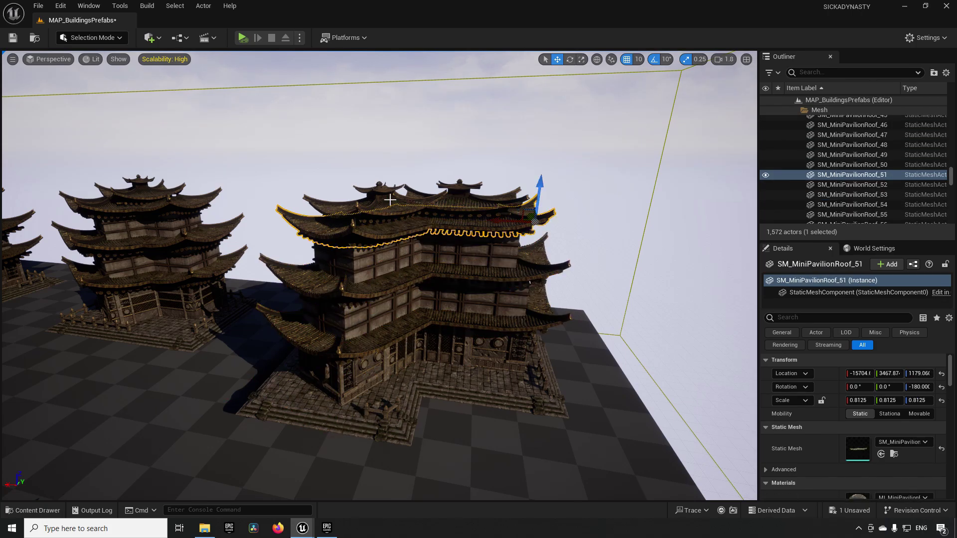
left_click(386, 202)
mouse_move(310, 367)
right_mouse_down()
mouse_move(217, 358)
mouse_move(307, 345)
mouse_move(216, 349)
mouse_move(379, 353)
mouse_move(313, 359)
right_mouse_up()
right_click_drag(432, 382, 519, 319)
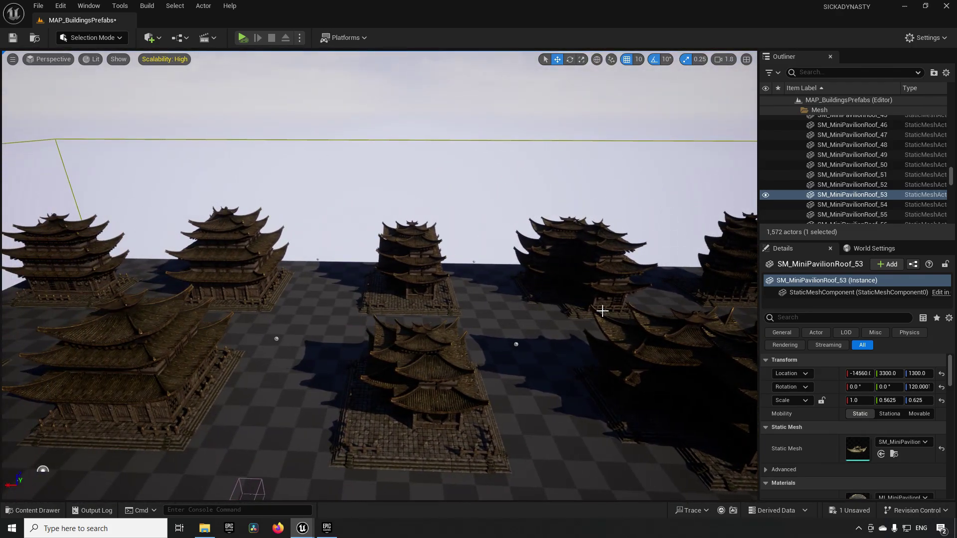
right_click_drag(602, 311, 581, 299)
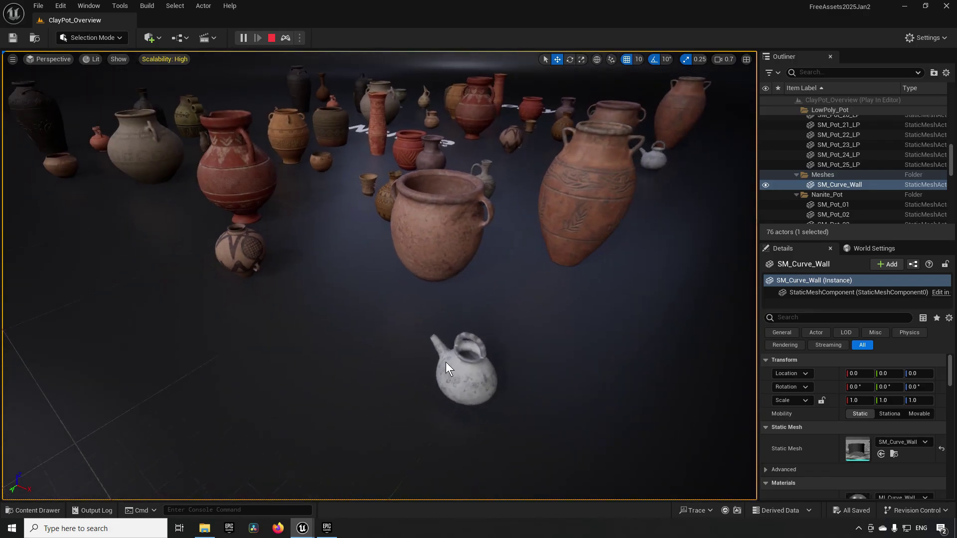
Step: View the clay pots up close in the running ClayPot_Overview level and end the simulation
key("w")
right_click_drag(445, 362, 499, 357)
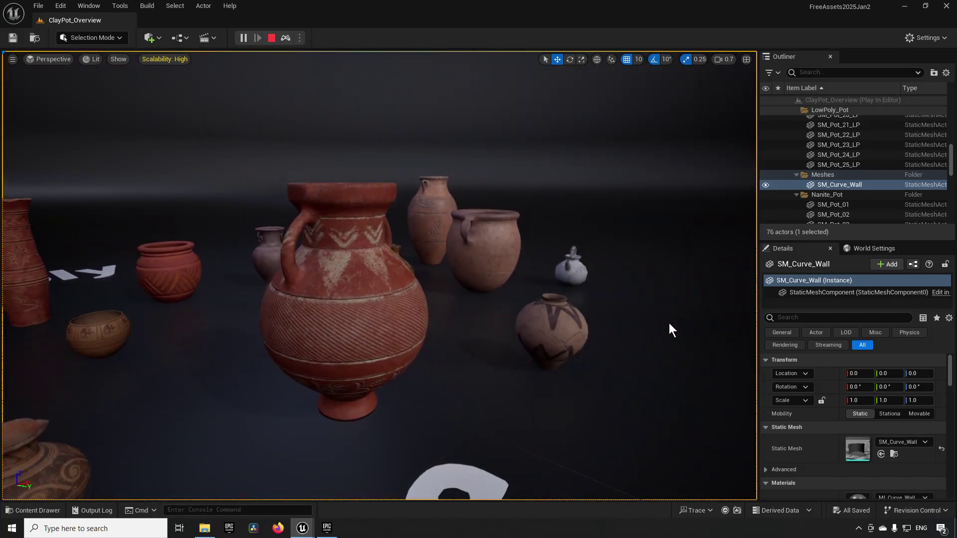
left_click(271, 38)
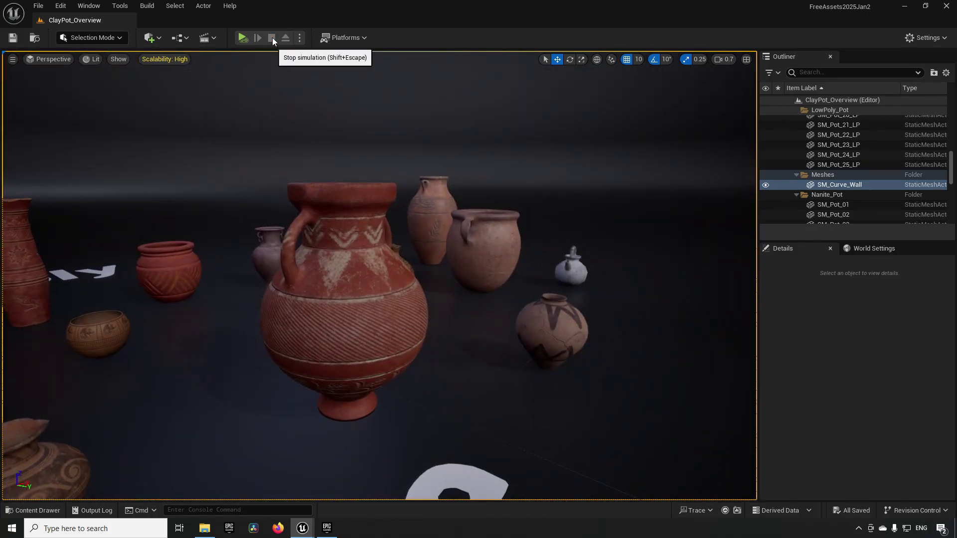
Step: Find the large red pot's static mesh in the LowPoly folder and inspect its mesh and asset details
left_click(342, 346)
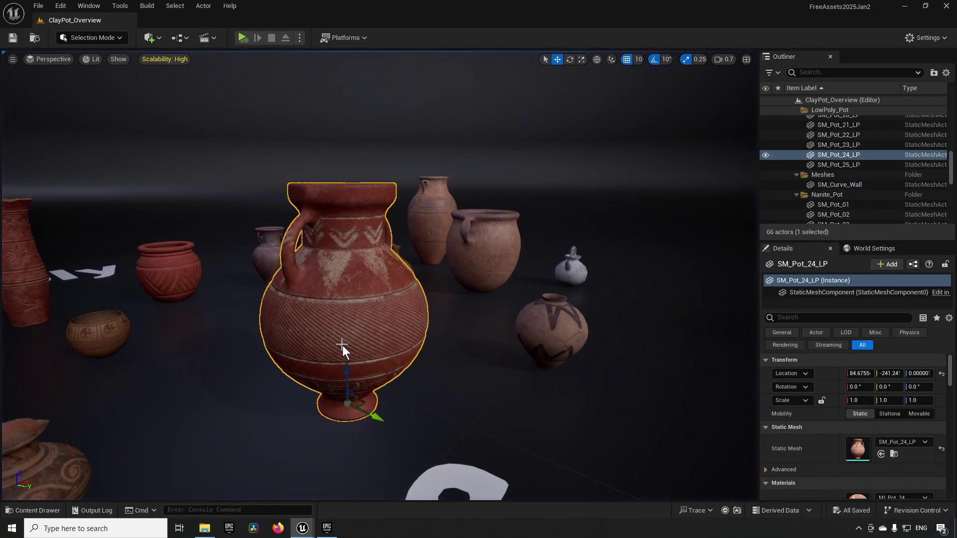
left_click(888, 453)
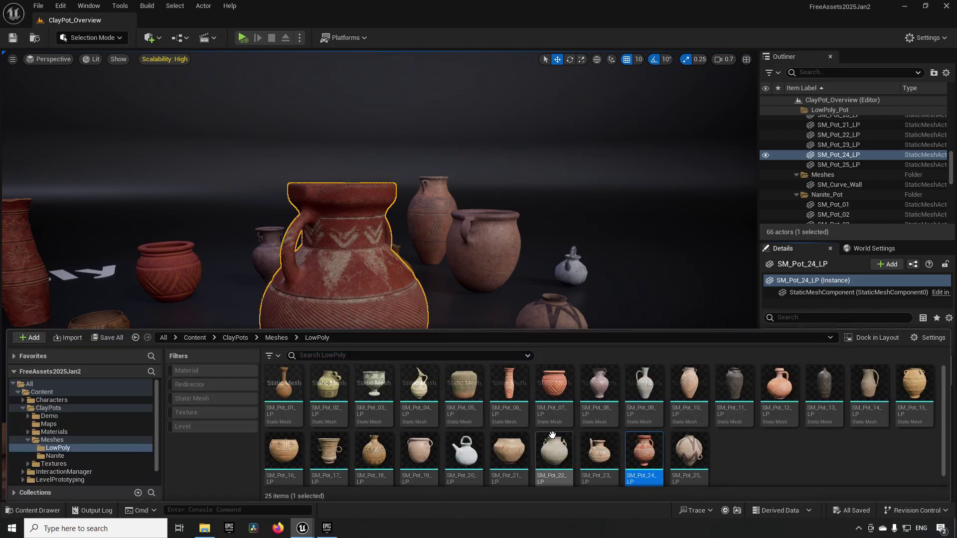
double_click(650, 468)
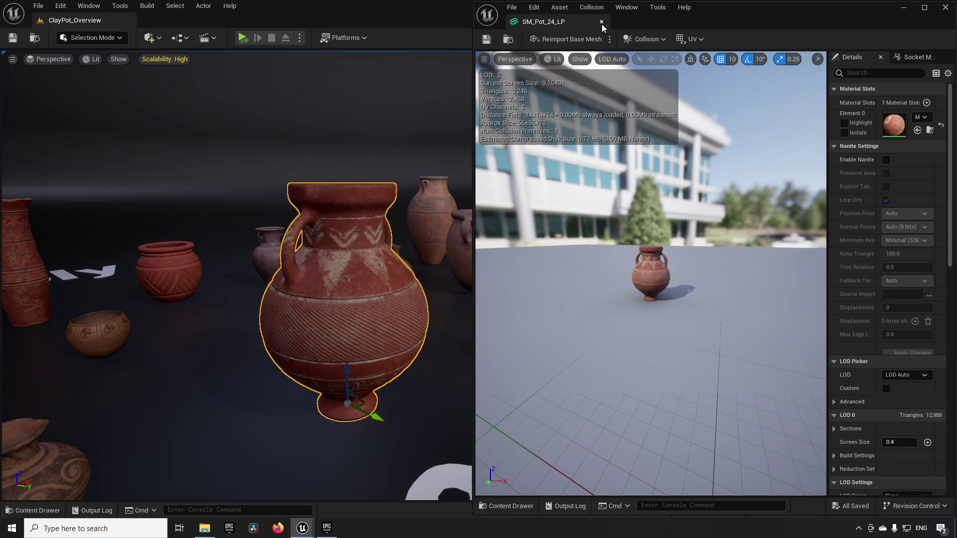
left_click(602, 22)
key("ctrl+space")
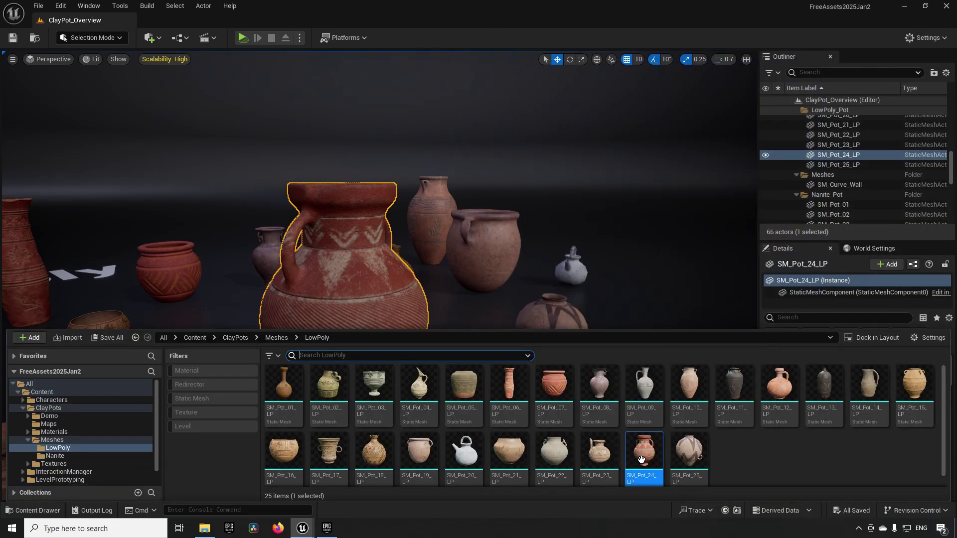
mouse_move(641, 458)
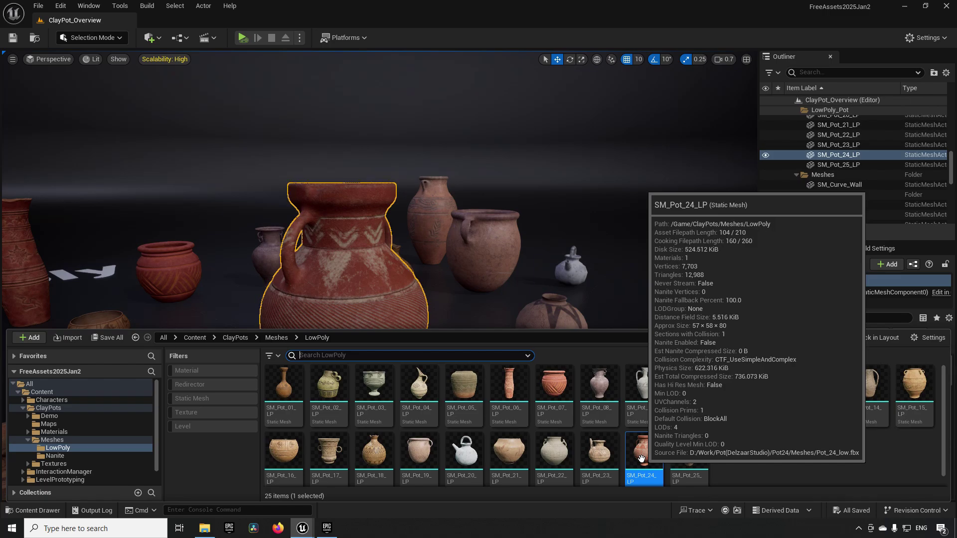
Step: Examine the low-poly and Nanite clay pot collections displayed in the overview level
right_click_drag(522, 221, 418, 251)
scroll(483, 253, "down", 2)
key("s")
key("a")
key("d")
key("s")
key("a")
mouse_move(562, 296)
right_mouse_down()
mouse_move(534, 299)
mouse_move(548, 298)
right_mouse_up()
key("a")
left_click_drag(550, 305, 573, 311, "alt")
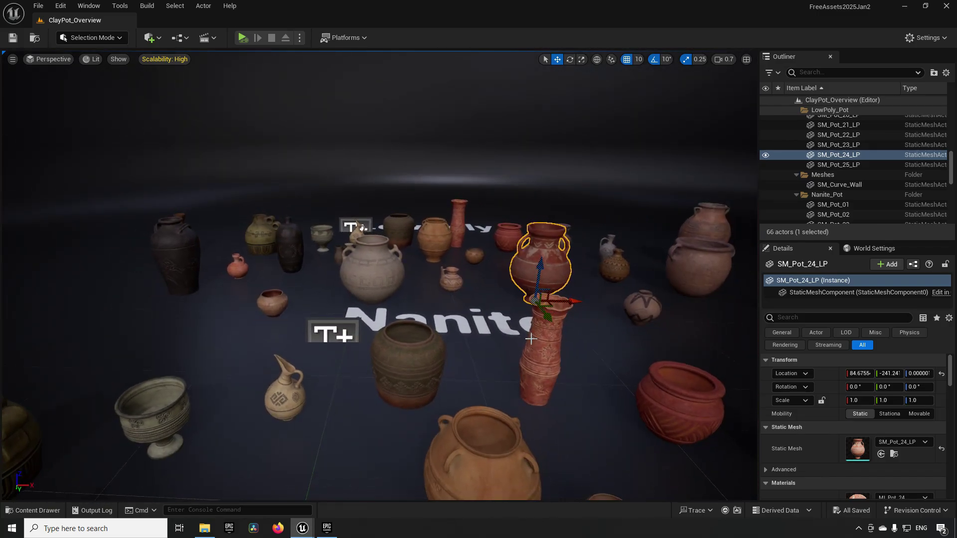
mouse_move(544, 343)
left_mouse_down("alt")
mouse_move(603, 368)
mouse_move(643, 371)
mouse_move(507, 349)
mouse_move(566, 331)
mouse_move(545, 344)
left_mouse_up("alt")
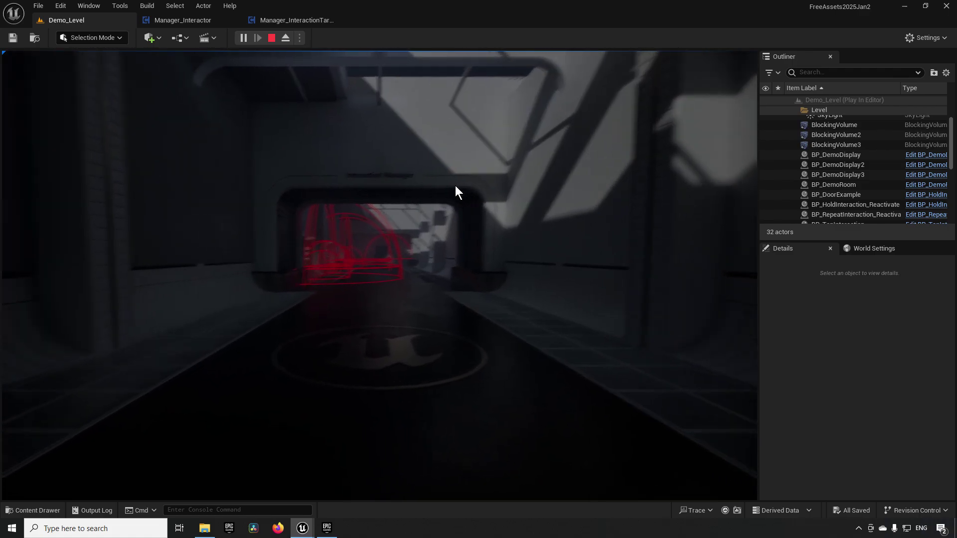
Step: Walk up to the Tap Interaction display in the running Demo_Level and grab the small outlined item
key("w")
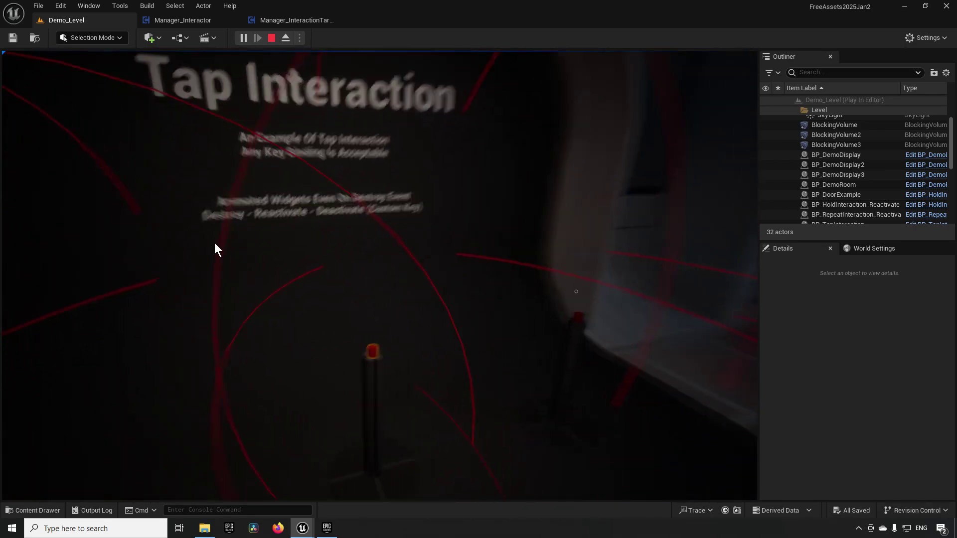
key("shift+F1")
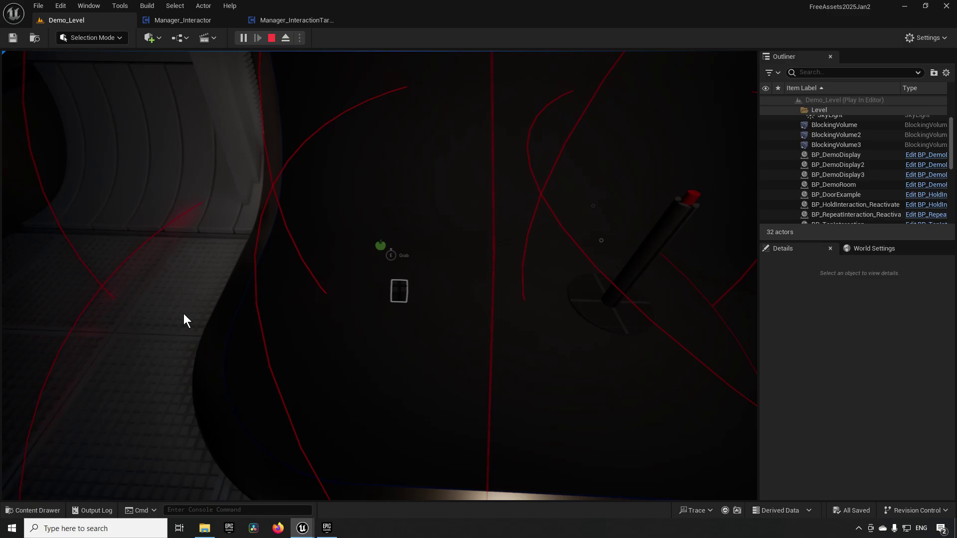
key("e")
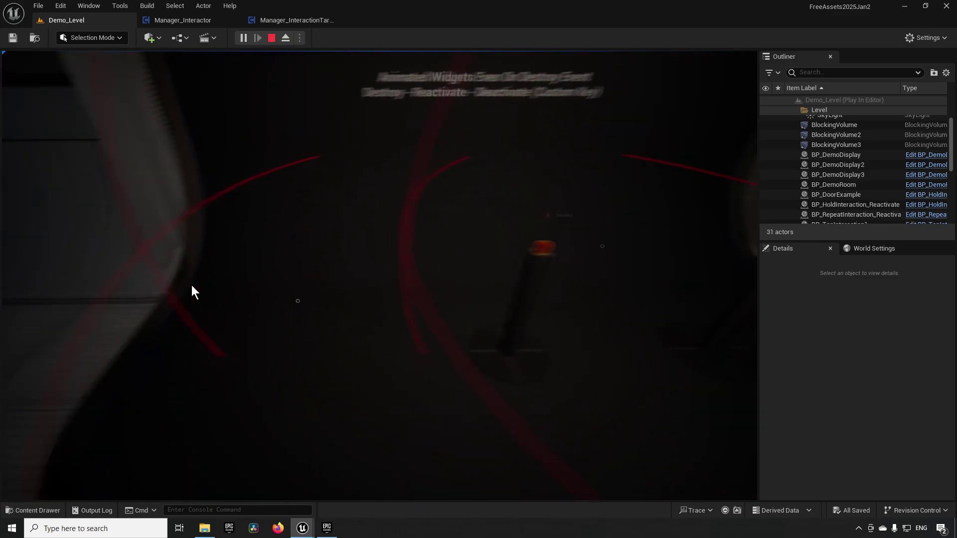
Step: Test both red push buttons at the Tap Interaction display, each with its own interaction prompt
key("w")
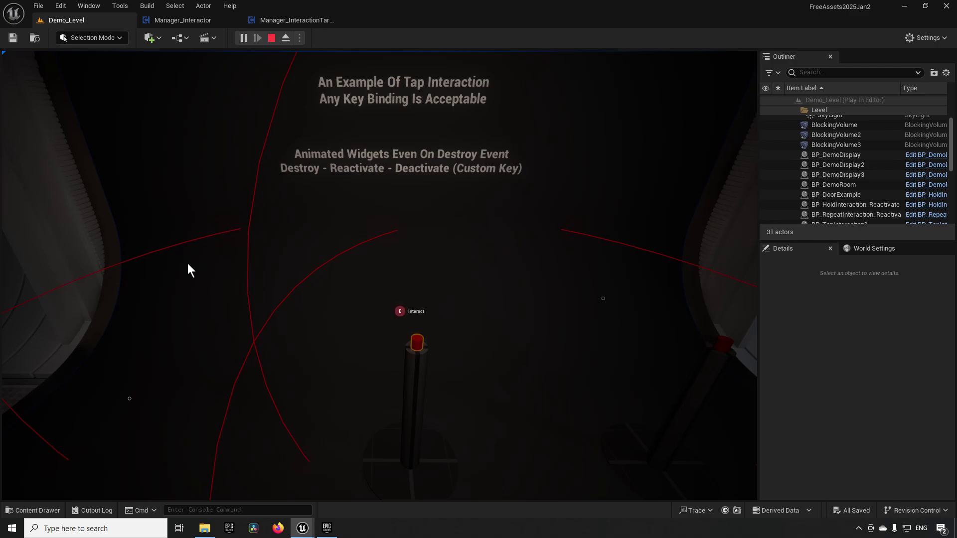
key("s")
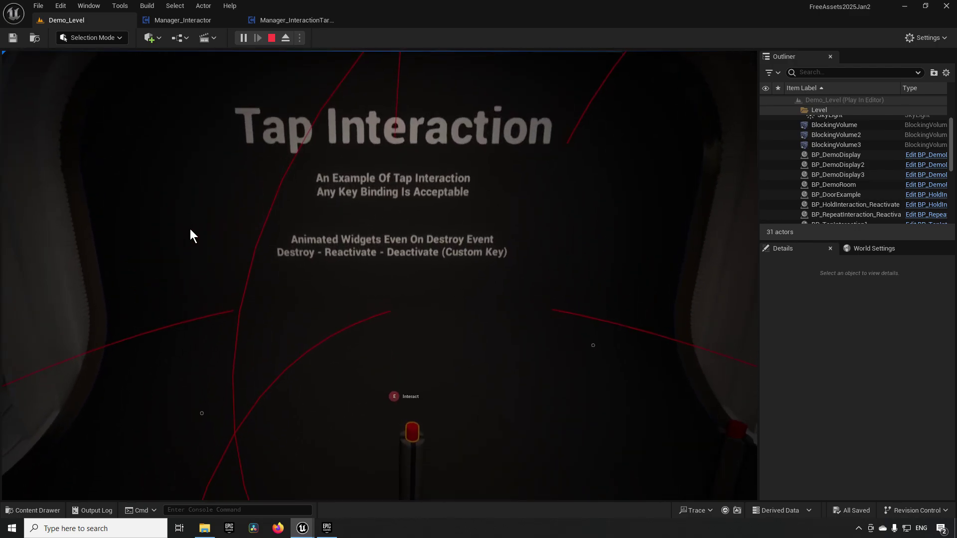
key("w")
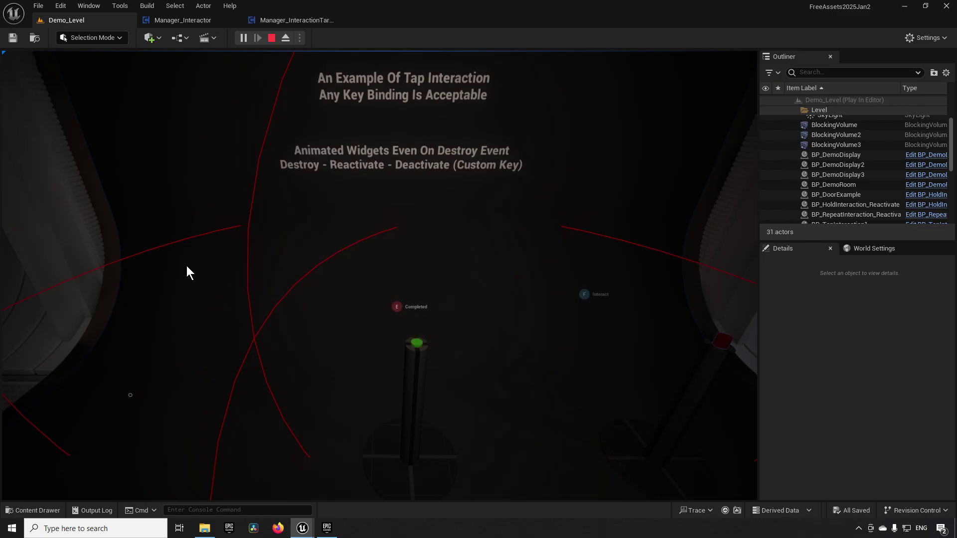
key("d")
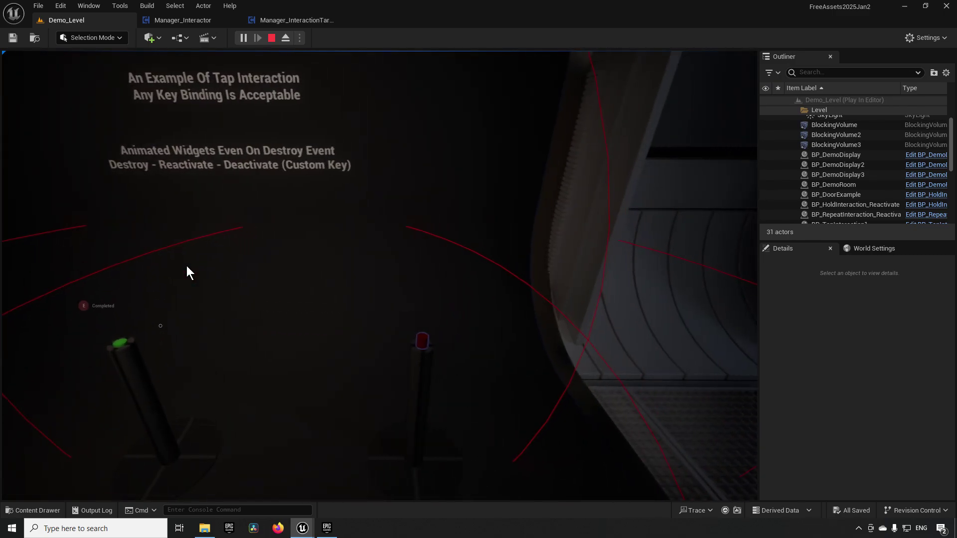
key("f")
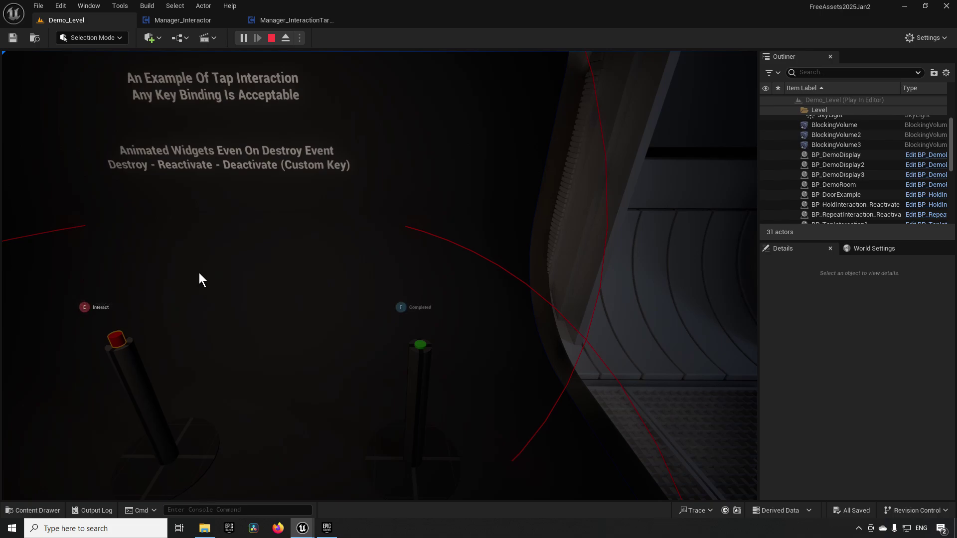
key("e")
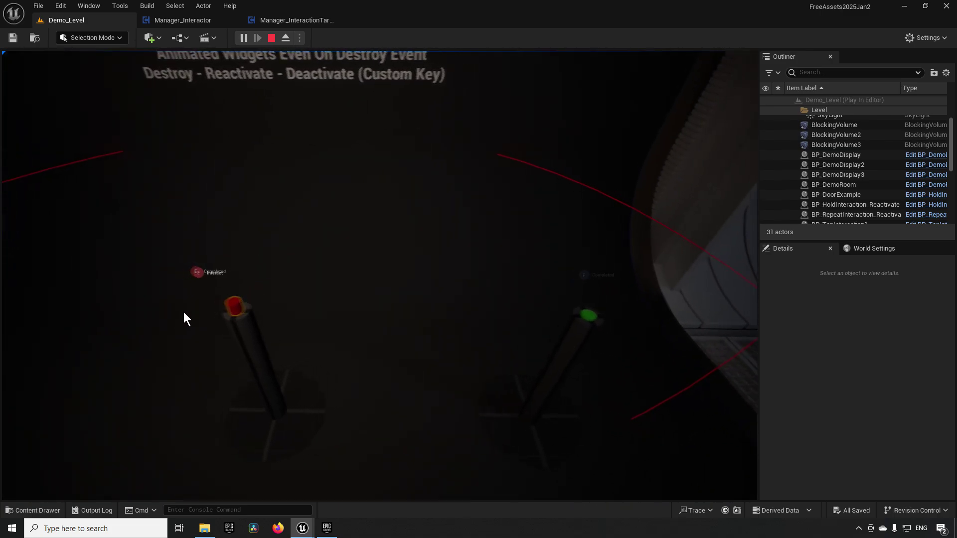
key("a")
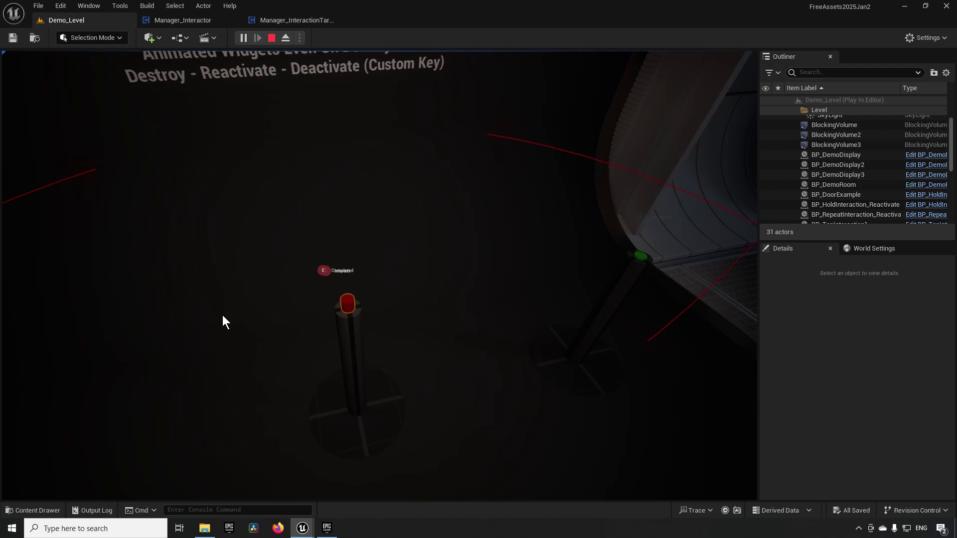
Step: Walk to the Hold Interaction display and hold the Hack interaction on the laptop until it completes
right_click_drag(223, 315, 468, 196)
key("w")
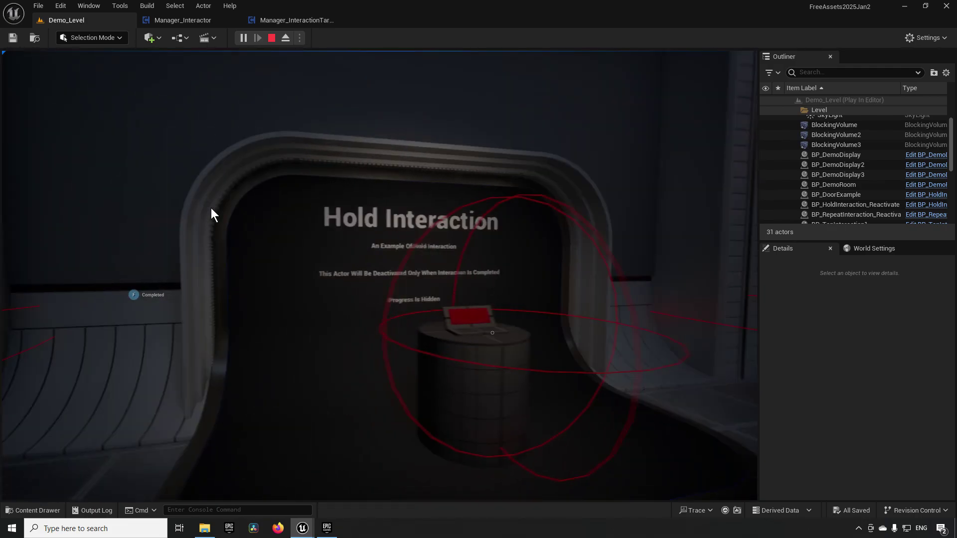
key("w")
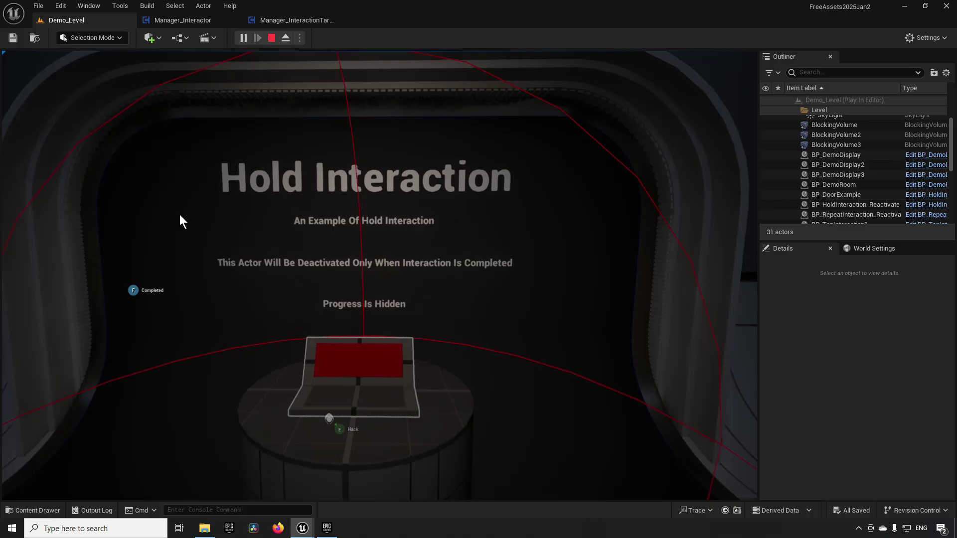
key("w")
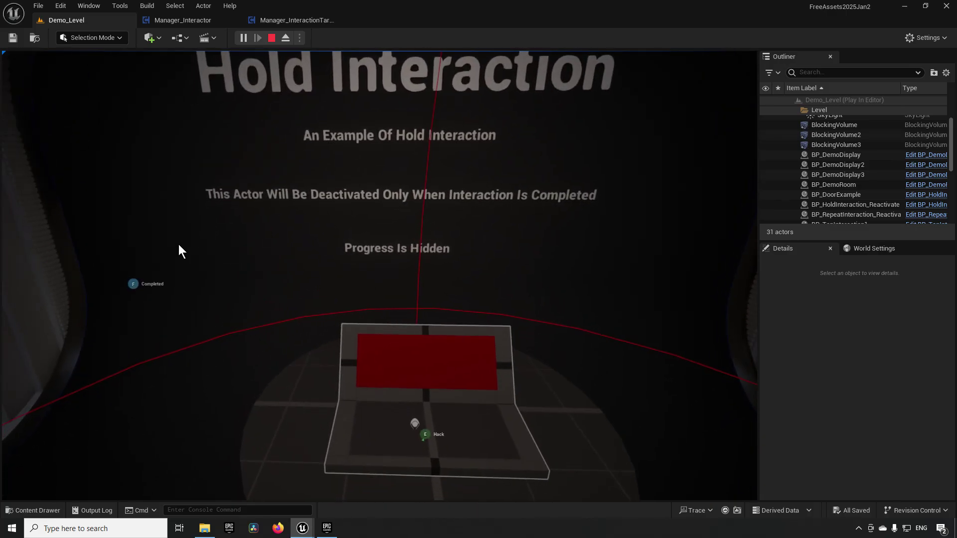
key("e")
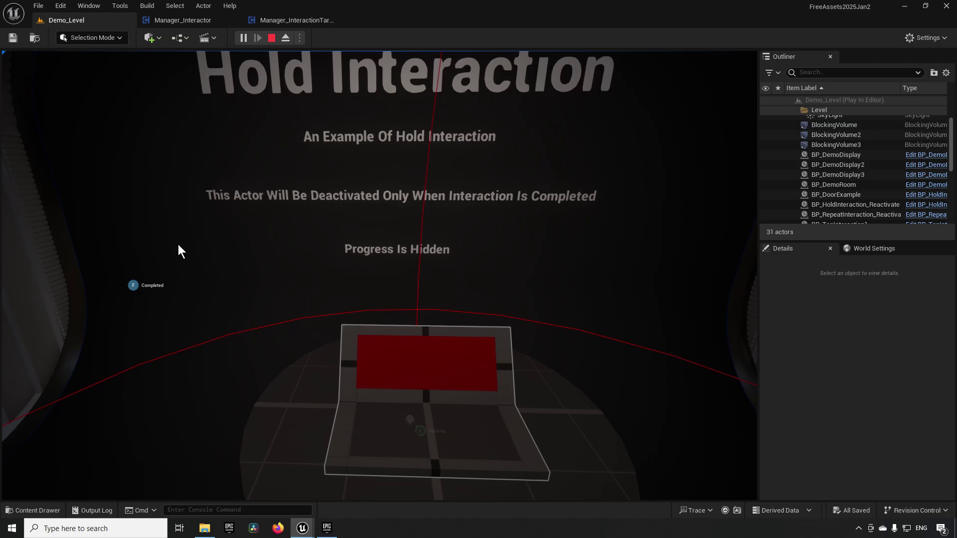
key("e")
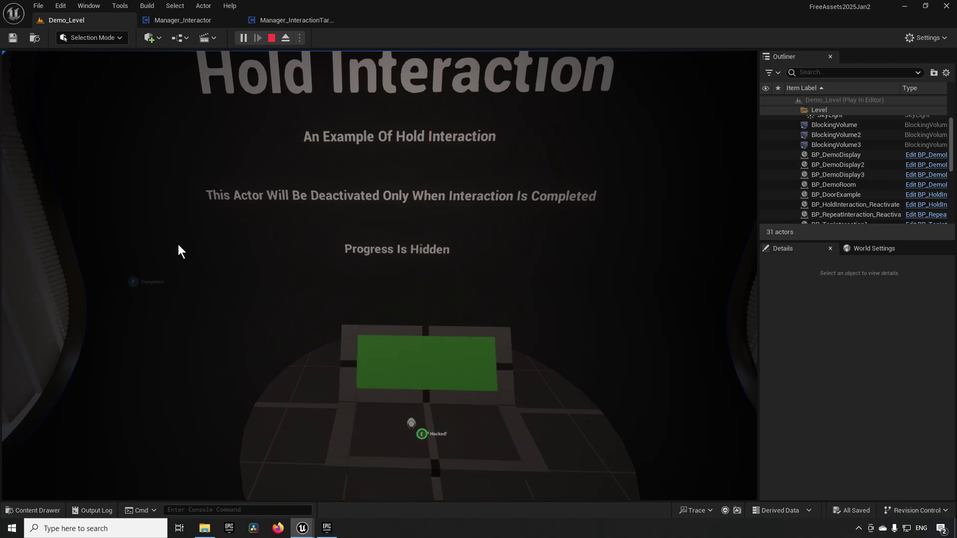
Step: Walk to the Repeat Interaction display and trigger its button's Repeat Action several times
key("s")
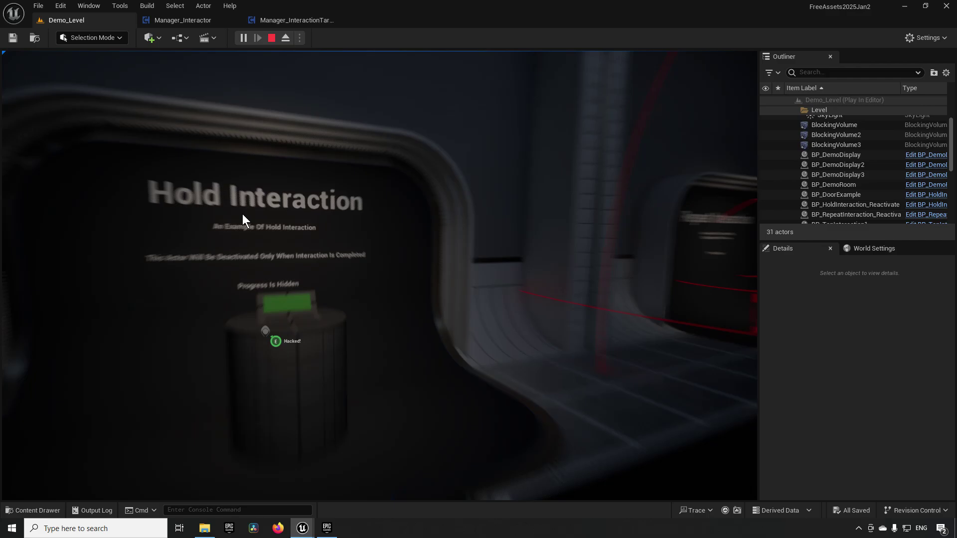
key("s")
key("d")
key("w")
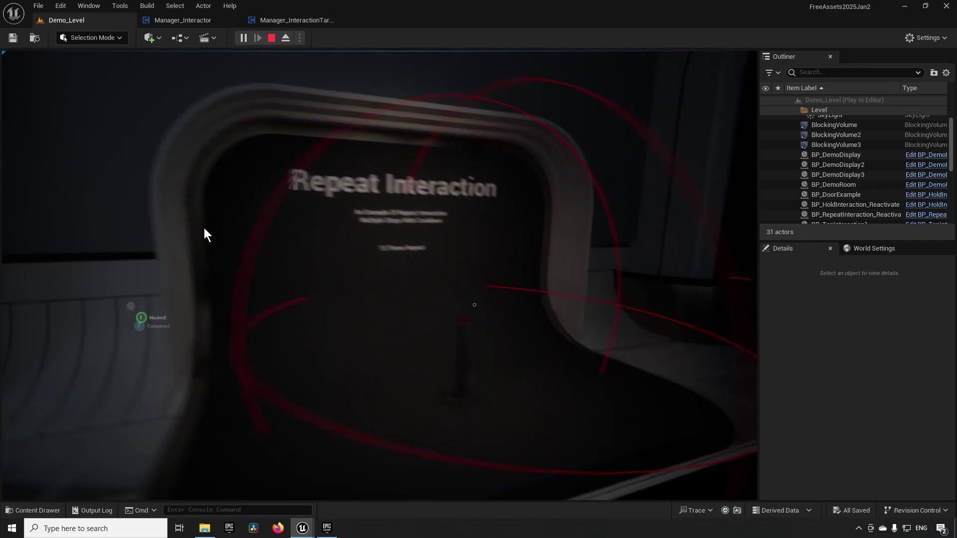
key("w")
key("w")
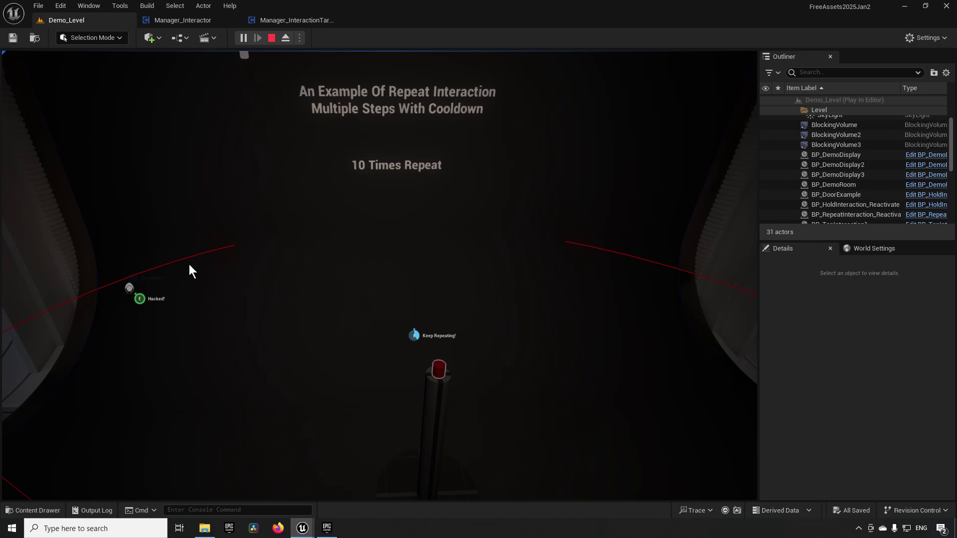
key("f")
key("f")
key("f")
key("f")
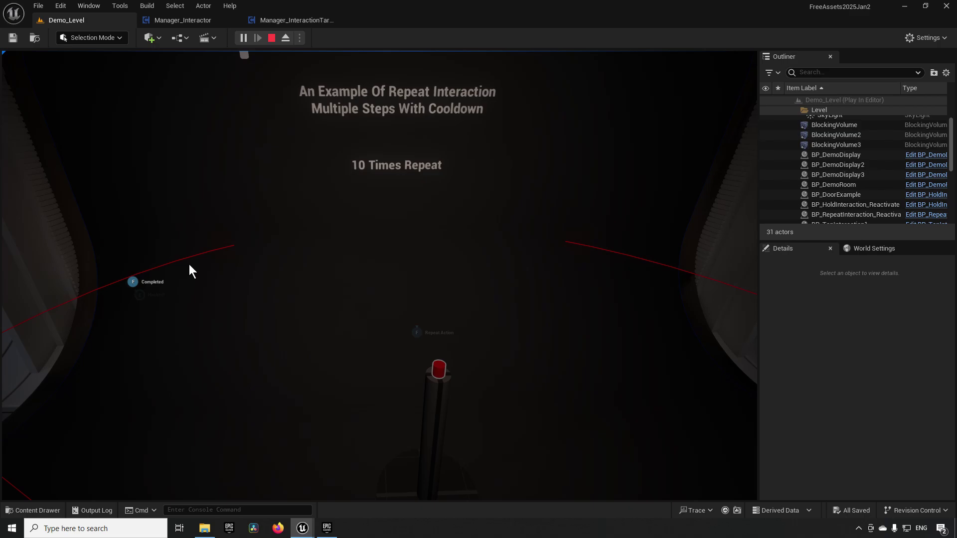
Step: Walk past the displays to the slatted door and turn its round valve wheel to open it
key("s")
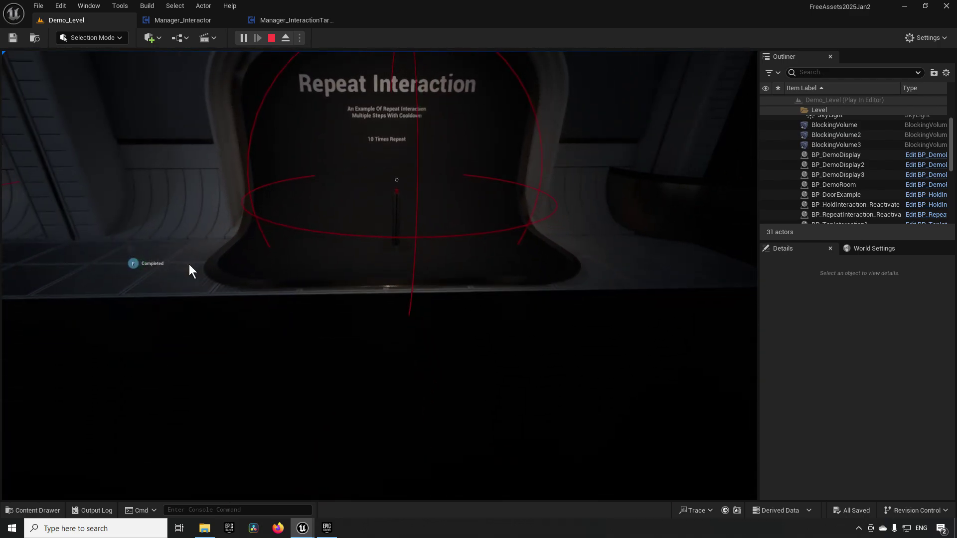
key("a")
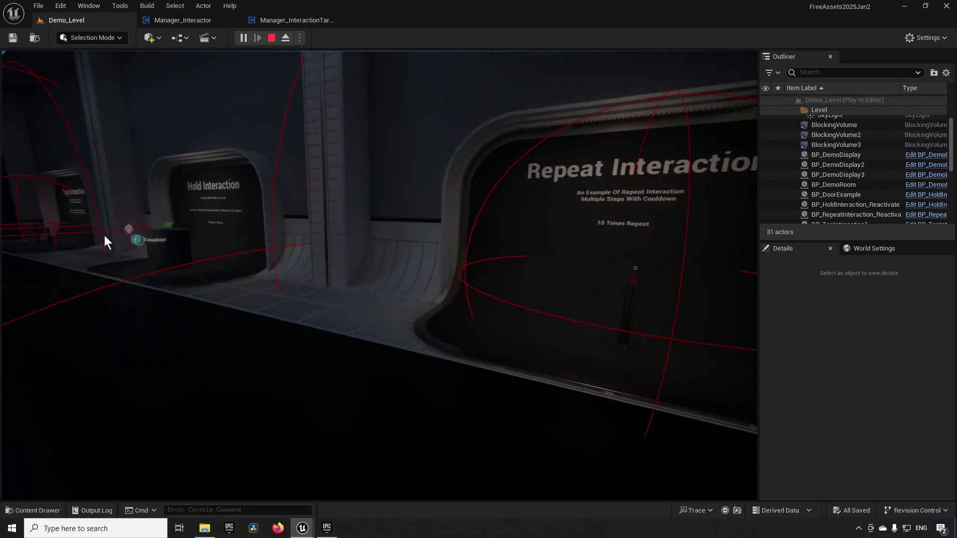
key("w")
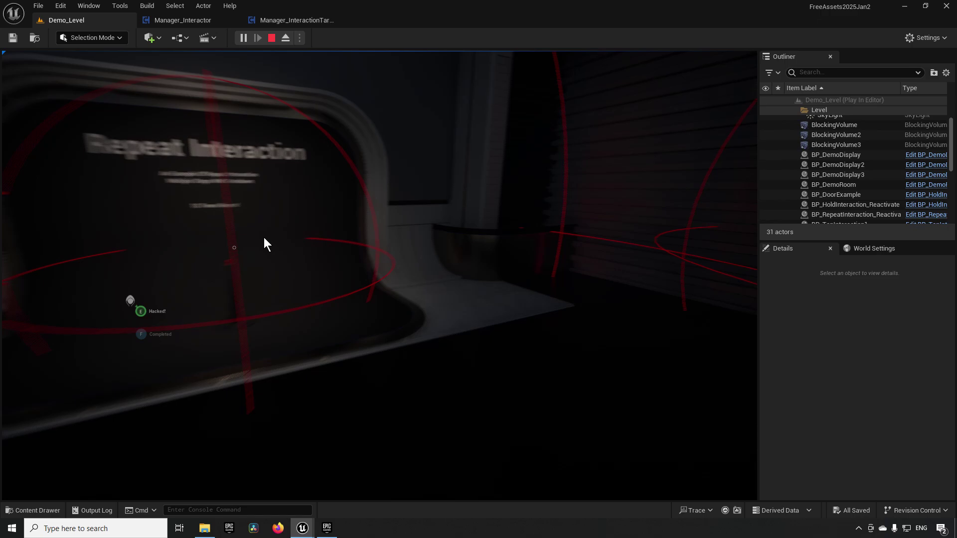
key("w")
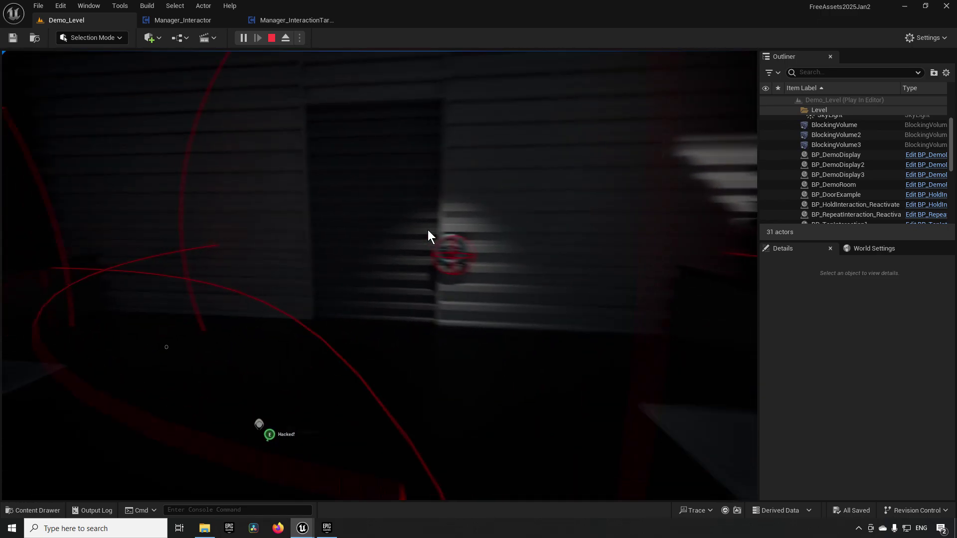
key("w")
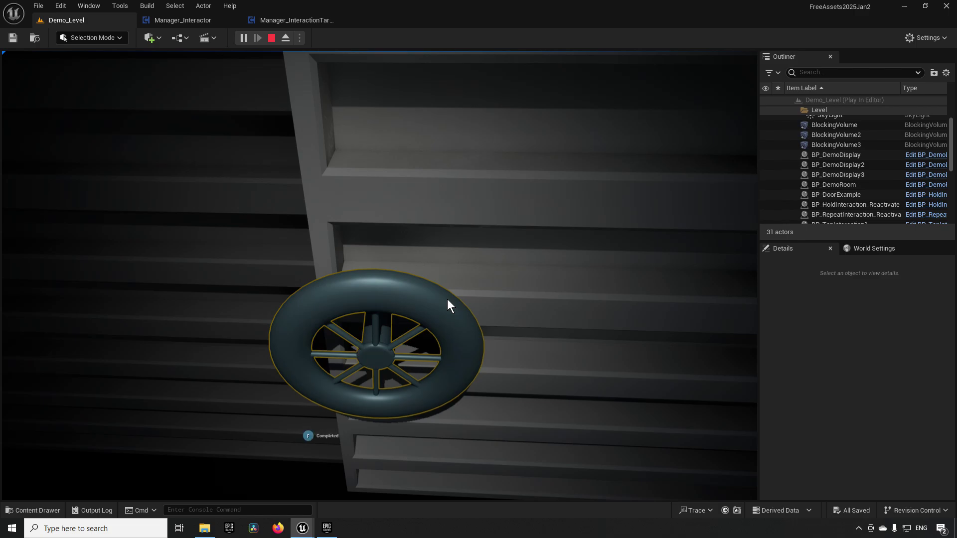
key("f")
key("e")
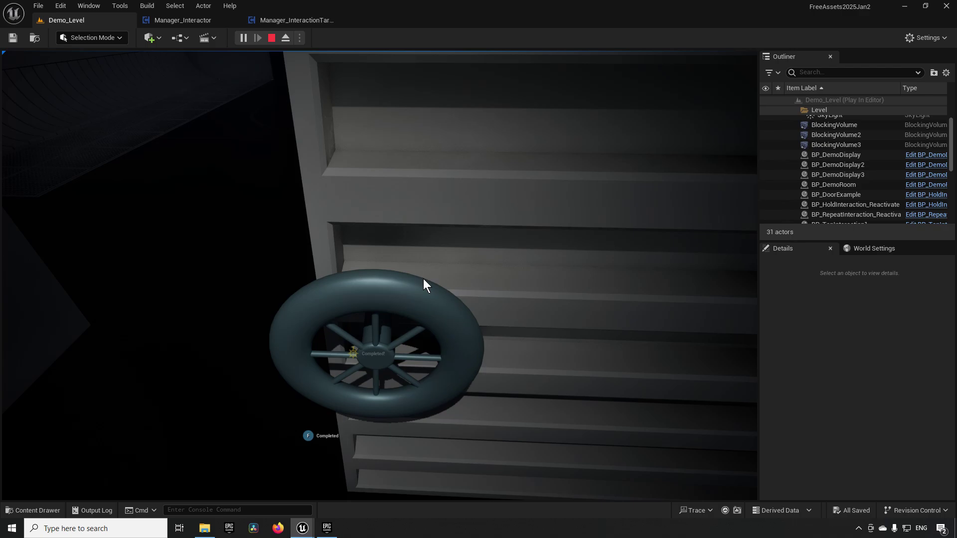
Step: Return to the Tap Interaction display and stop the play session
left_click_drag(423, 279, 394, 162)
right_click_drag(394, 162, 756, 204)
key("w")
key("shift+F1")
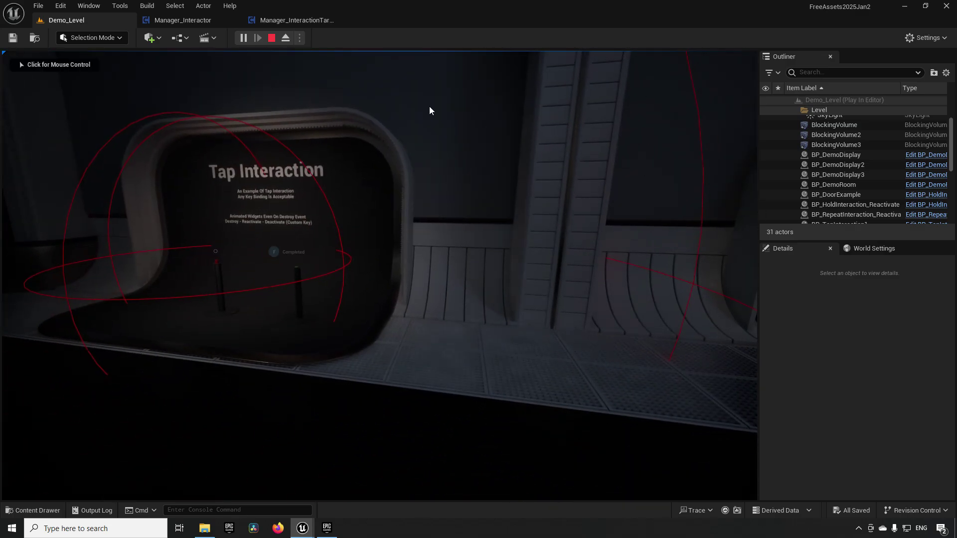
left_click(272, 38)
Step: Look over the Manager_Interactor graph and the functions and variables of the Manager_InteractionTarget blueprint
left_click(185, 23)
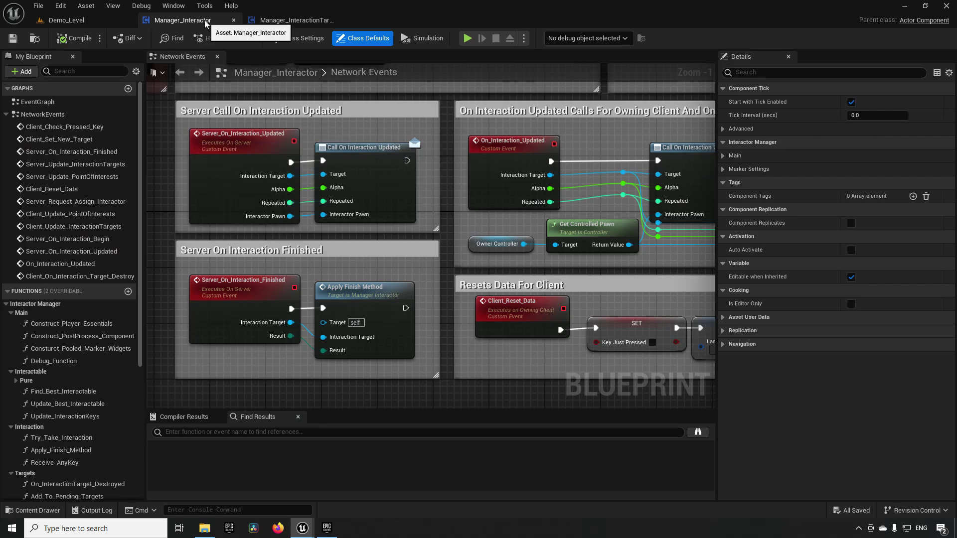
left_click(294, 21)
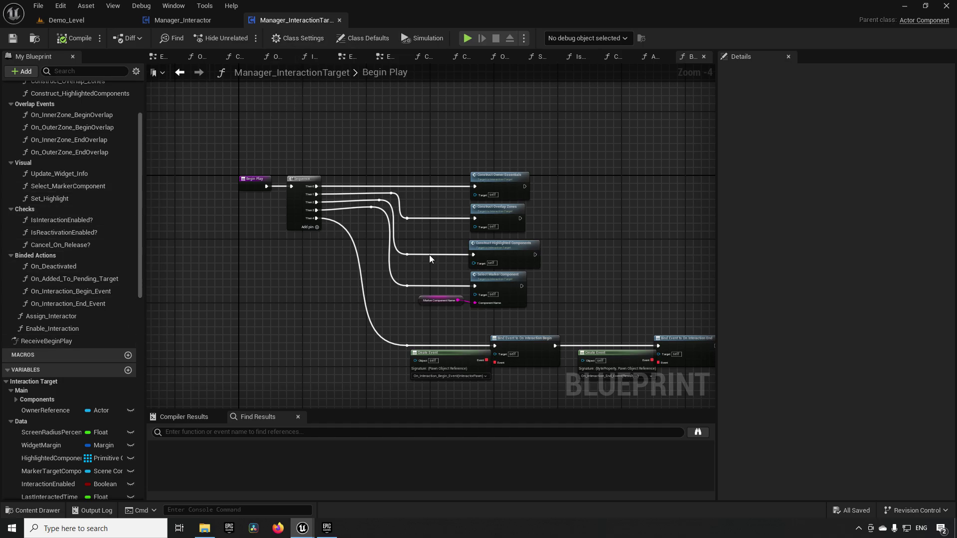
scroll(67, 447, "down", 4)
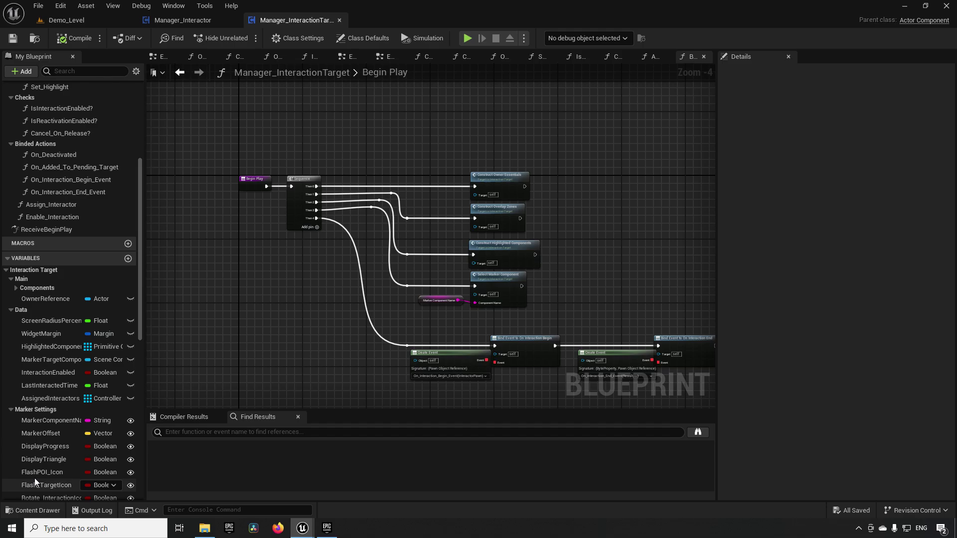
scroll(44, 451, "down", 4)
scroll(32, 373, "down", 5)
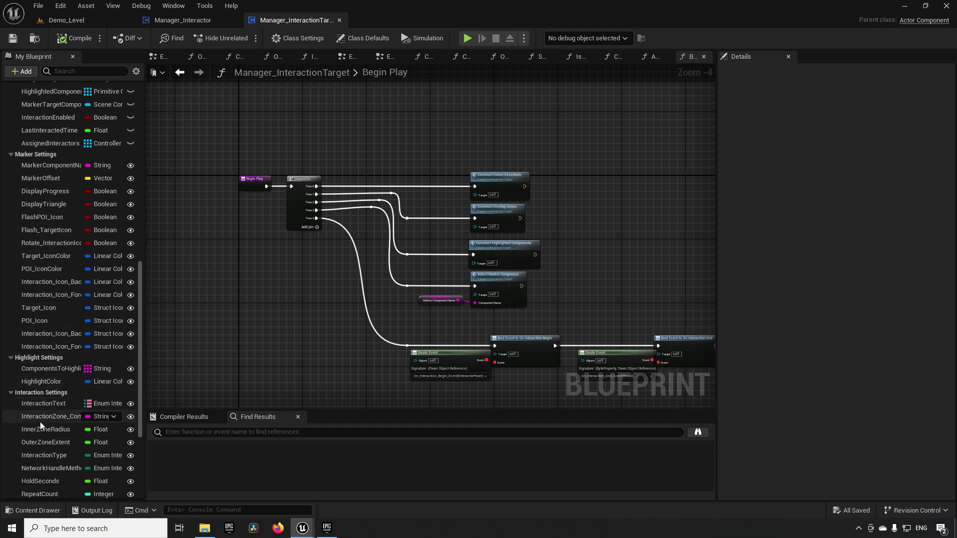
scroll(47, 405, "down", 5)
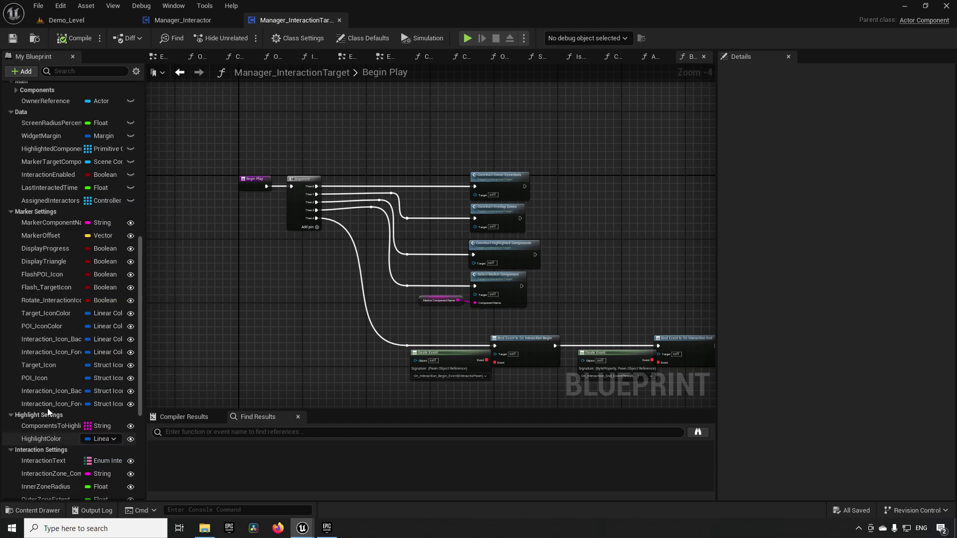
scroll(46, 408, "up", 10)
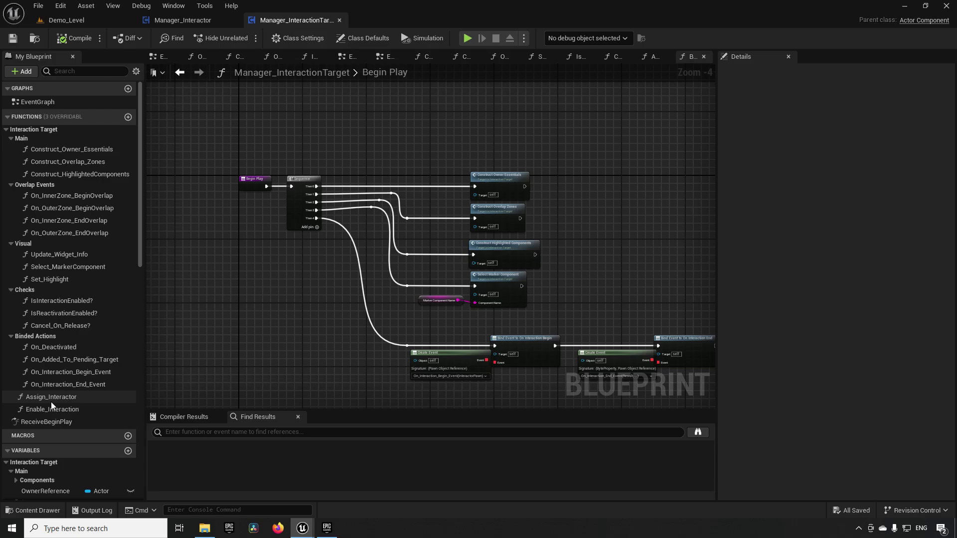
Step: Examine the Enable_Interaction, Assign_Interactor and On_Interaction_End_Event function graphs of Manager_InteractionTarget
double_click(63, 409)
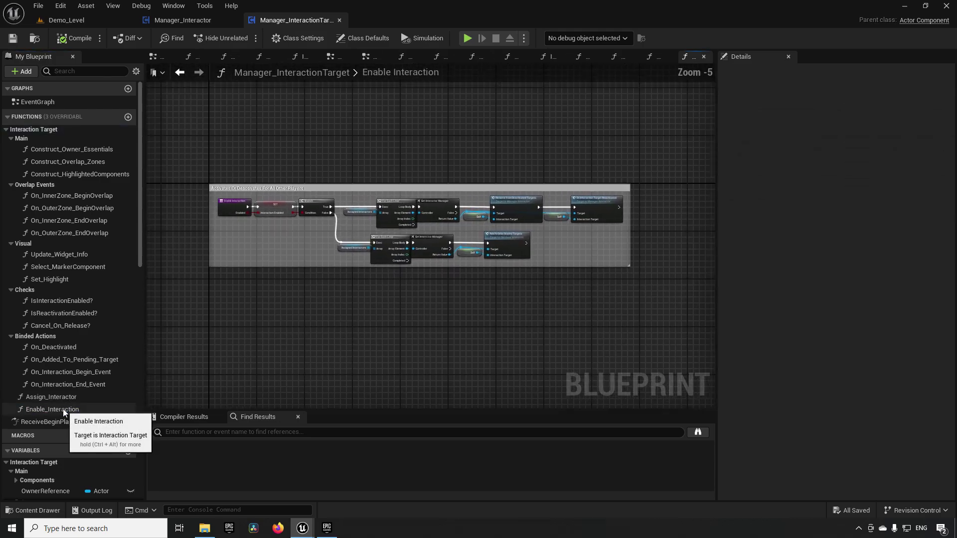
double_click(62, 395)
double_click(65, 384)
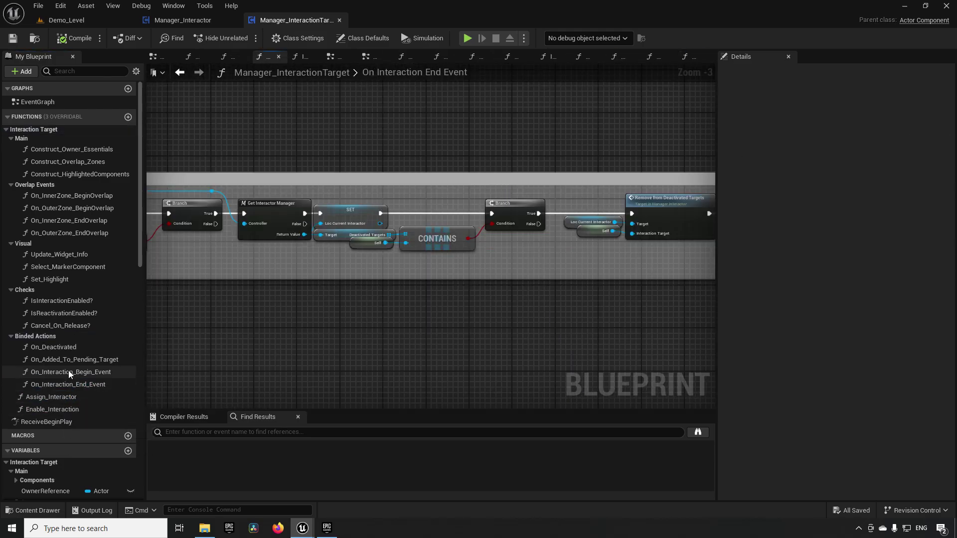
Step: Examine the On_Interaction_Begin_Event, On_Added_To_Pending_Target and On_Deactivated function graphs of Manager_InteractionTarget
double_click(68, 372)
left_click(74, 359)
double_click(75, 359)
double_click(65, 346)
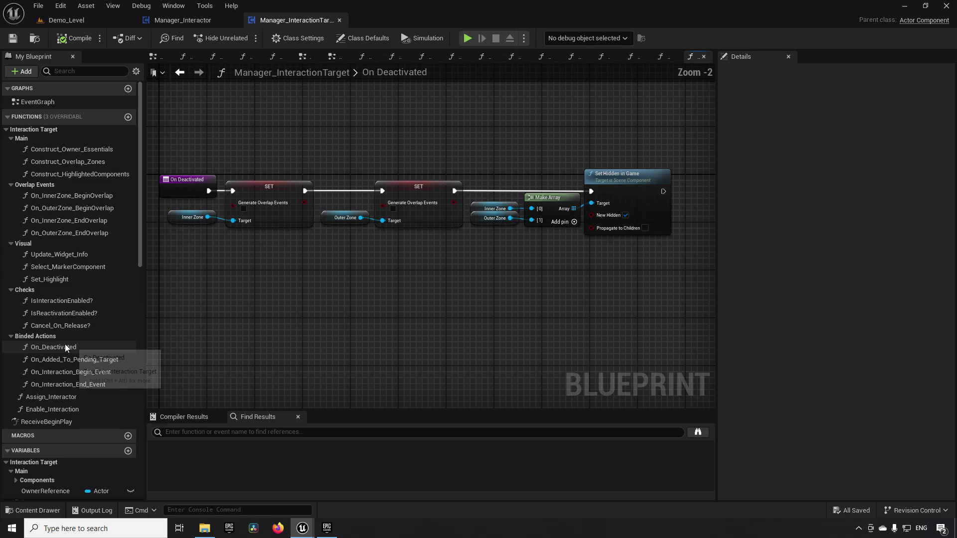
Step: Examine the Cancel_On_Release? and IsInteractionEnabled? check functions and the Select_MarkerComponent and Update_Widget_Info visual functions
double_click(59, 324)
left_click(65, 313)
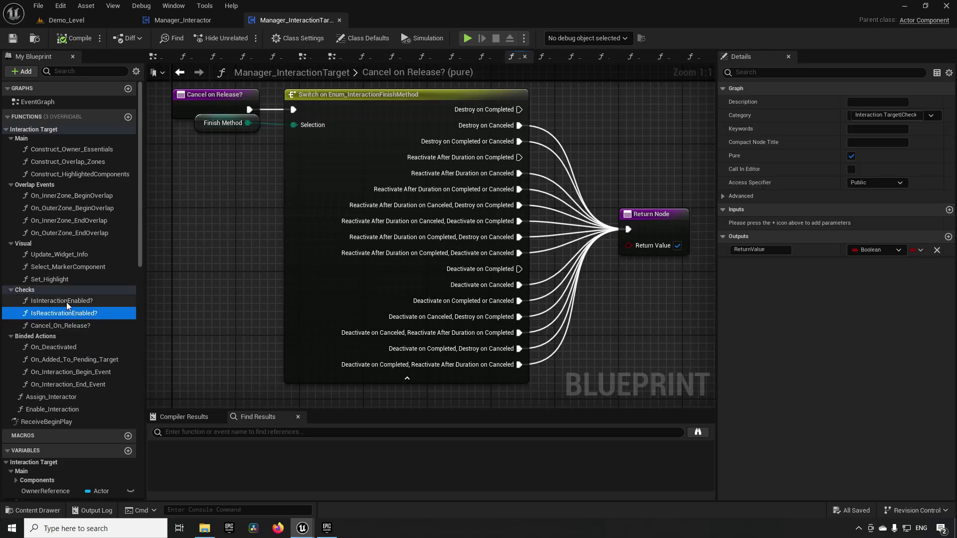
double_click(67, 301)
double_click(70, 269)
left_click(70, 264)
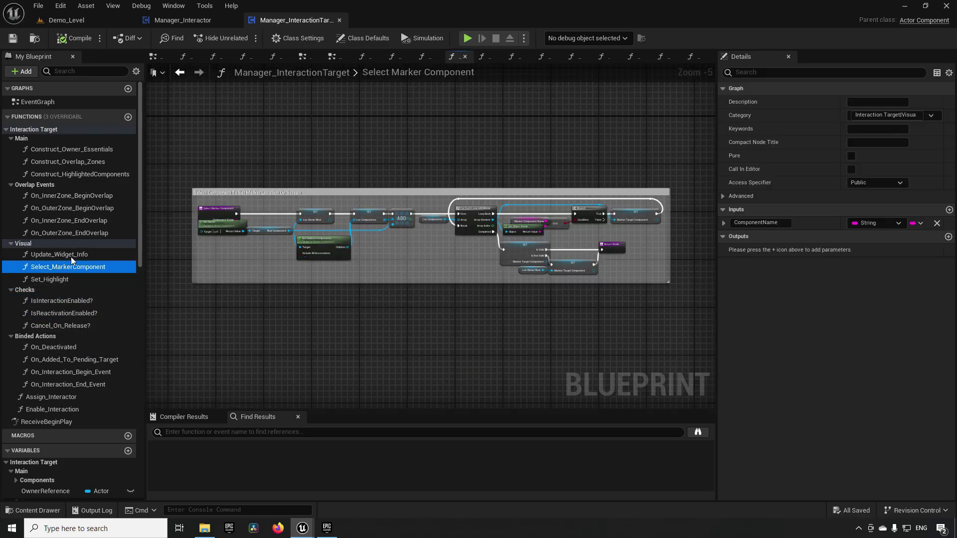
double_click(70, 255)
double_click(74, 240)
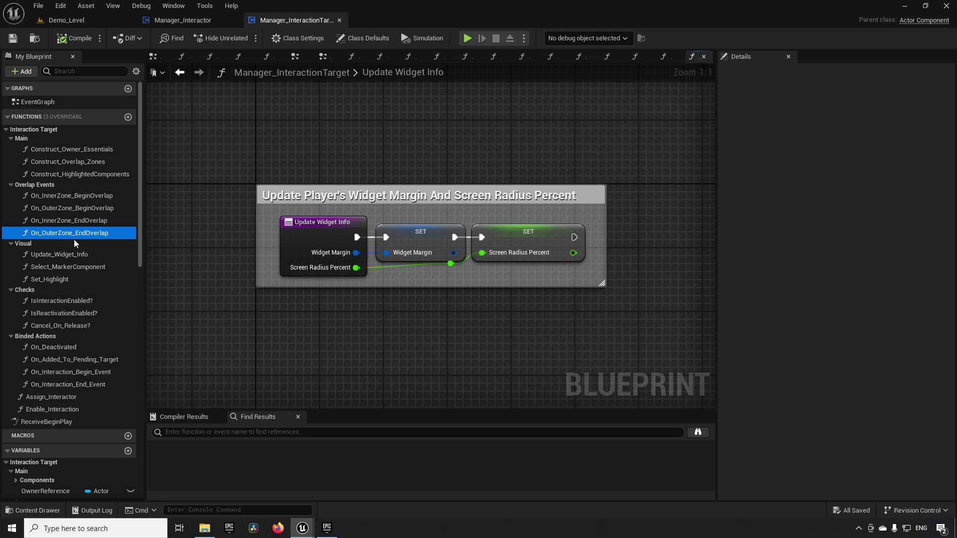
Step: Examine the Construct_HighlightedComponents, Construct_Owner_Essentials and Construct_Overlap_Zones function graphs, viewing the whole overlap zones layout
double_click(72, 174)
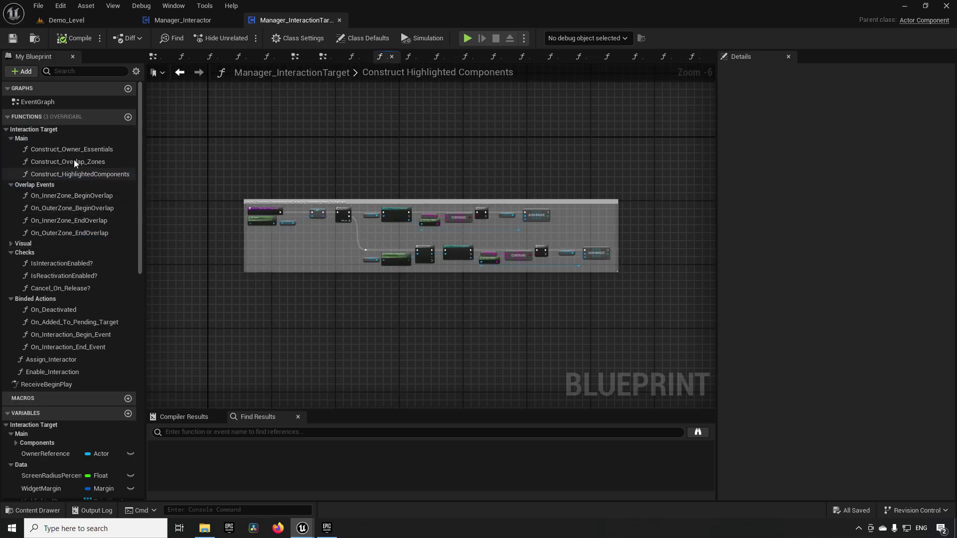
double_click(74, 161)
double_click(75, 149)
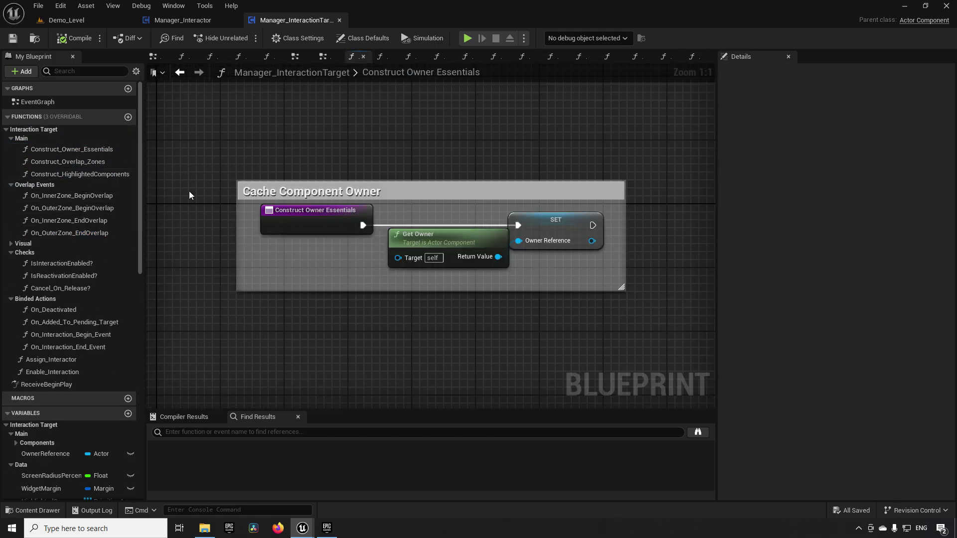
double_click(83, 165)
scroll(338, 277, "down", 10)
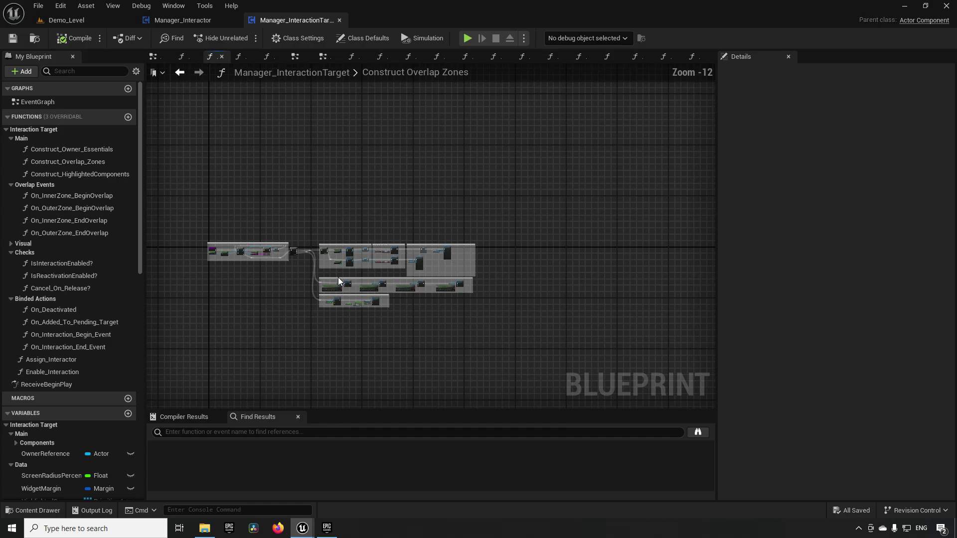
scroll(338, 277, "up", 2)
right_click_drag(329, 262, 414, 252)
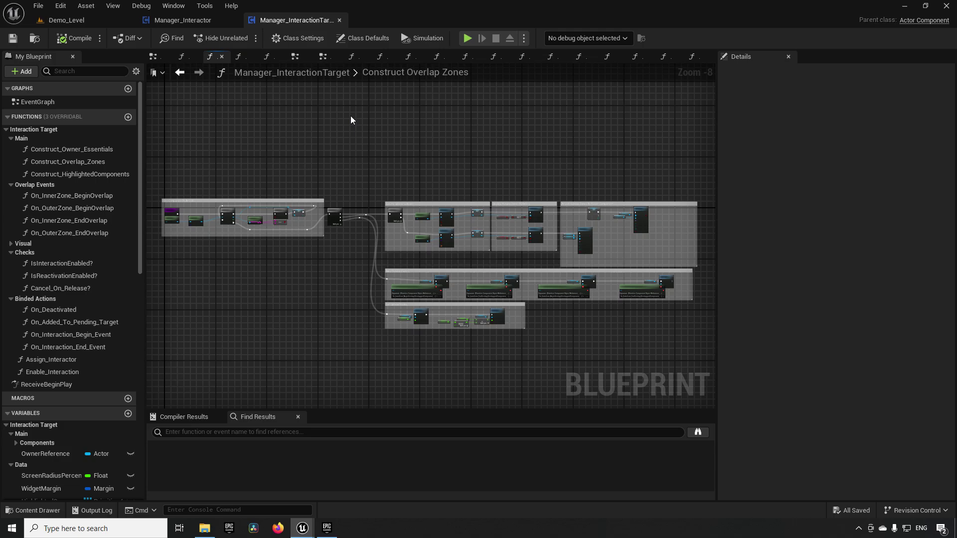
Step: Go to the Server_Update_PointOfInterests event in Manager_Interactor and survey the whole Network Events graph
left_click(218, 20)
left_click(72, 177)
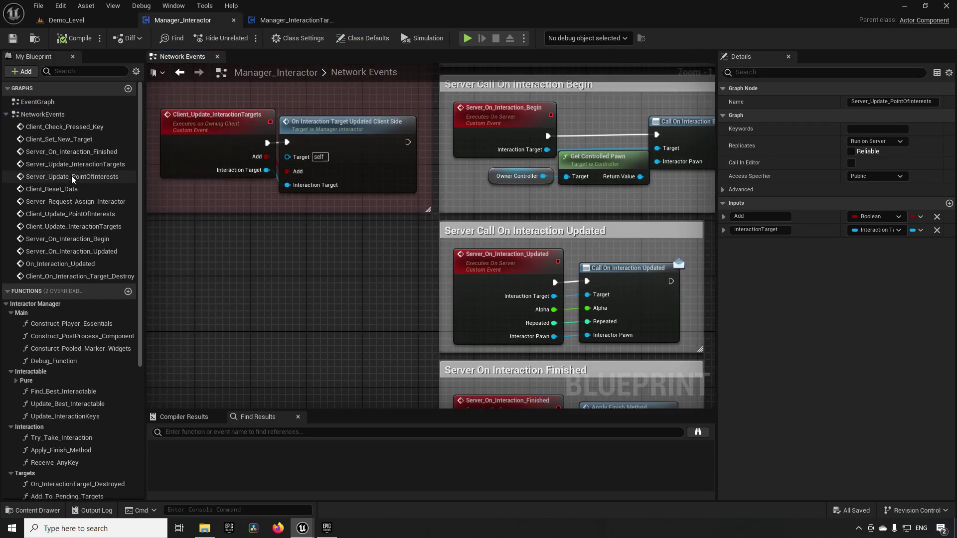
double_click(73, 178)
scroll(496, 265, "down", 8)
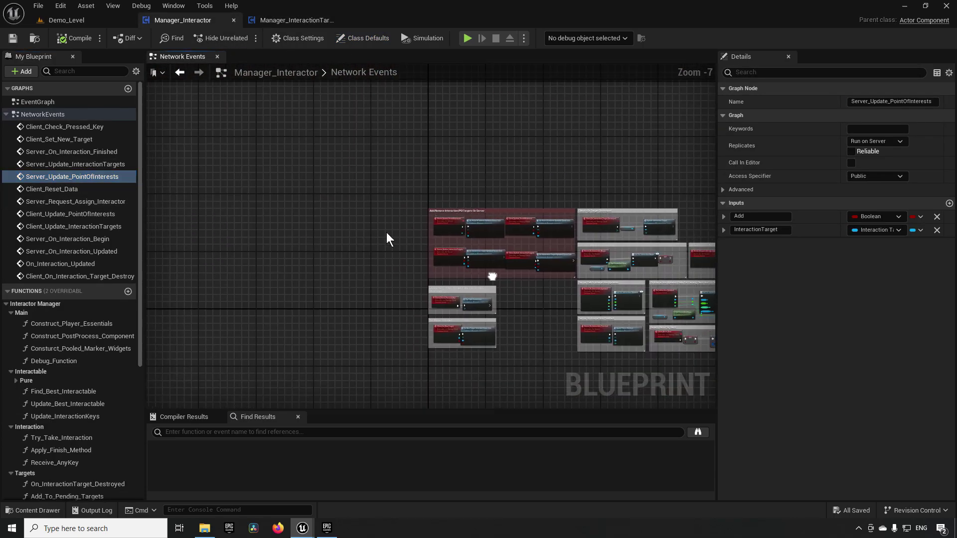
right_click_drag(387, 232, 255, 226)
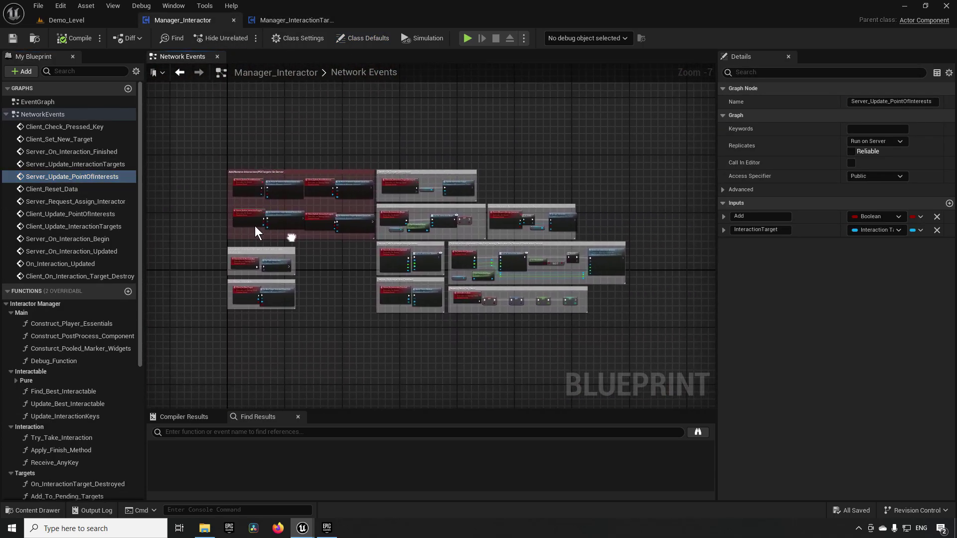
Step: Locate the Client_Reset_Data event and inspect the surrounding interaction begin, updated and finished event groups in Network Events
double_click(56, 192)
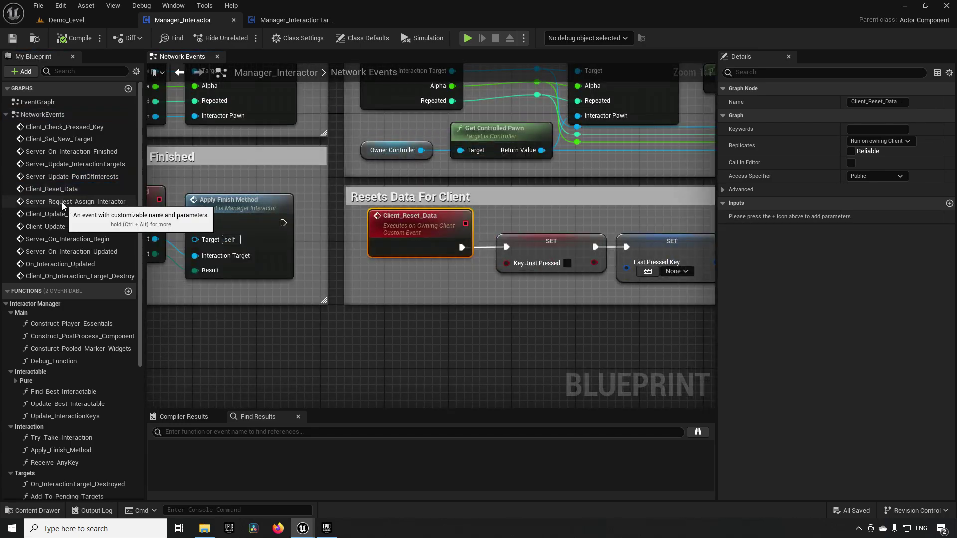
scroll(339, 290, "down", 2)
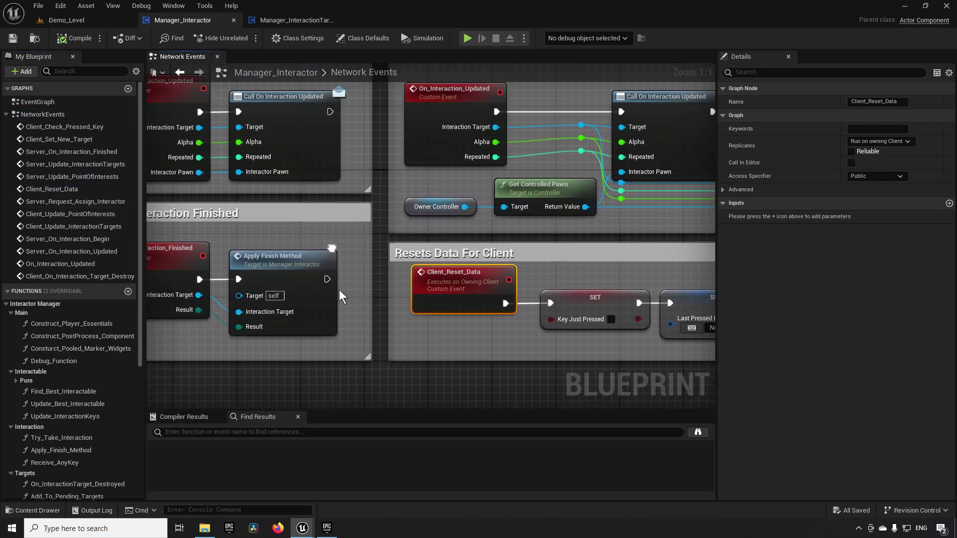
right_click_drag(335, 278, 563, 403)
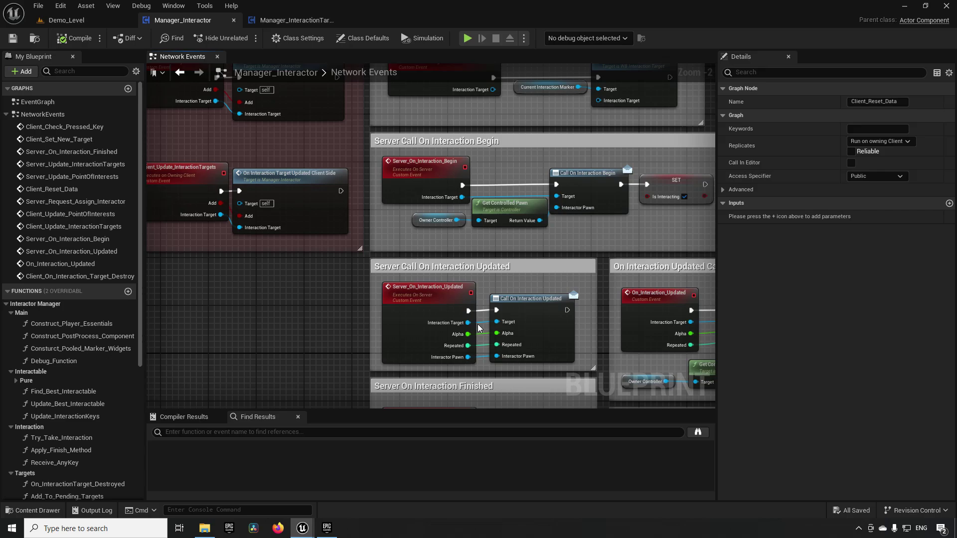
right_click_drag(301, 255, 479, 390)
right_click_drag(288, 285, 388, 180)
right_click_drag(564, 343, 572, 125)
right_click_drag(588, 189, 285, 195)
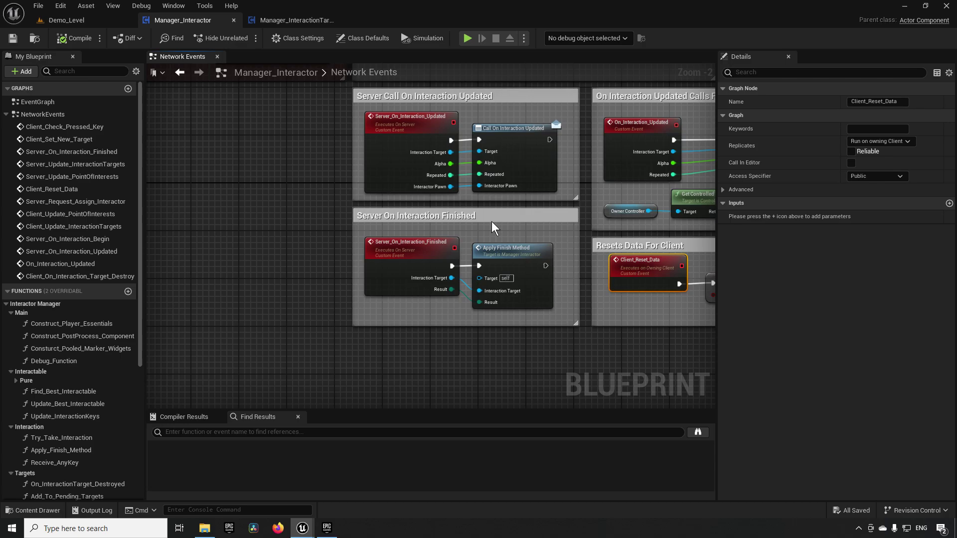
right_click_drag(558, 223, 301, 223)
right_click_drag(567, 238, 403, 259)
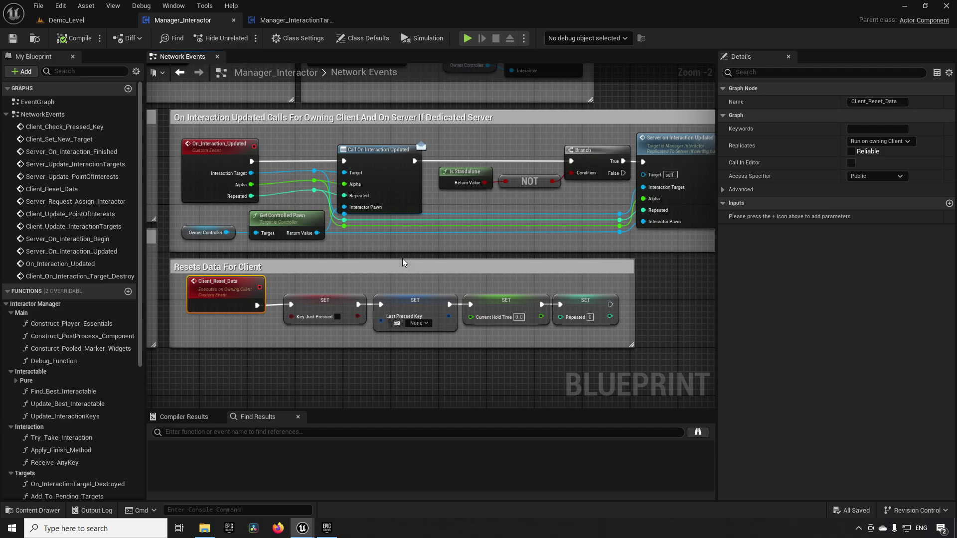
Step: Return to Demo_Level and look around the Tap Interaction display
left_click(104, 22)
right_click_drag(396, 257, 351, 263)
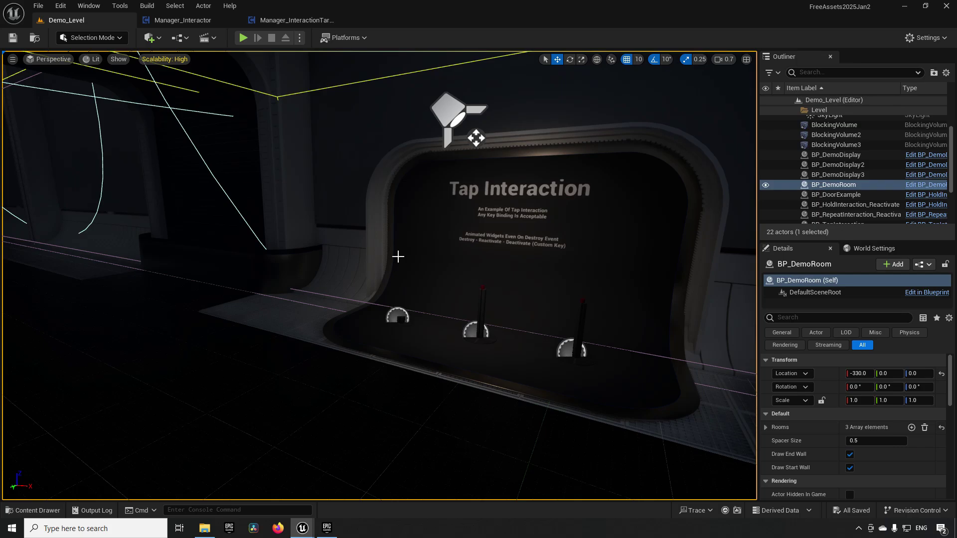